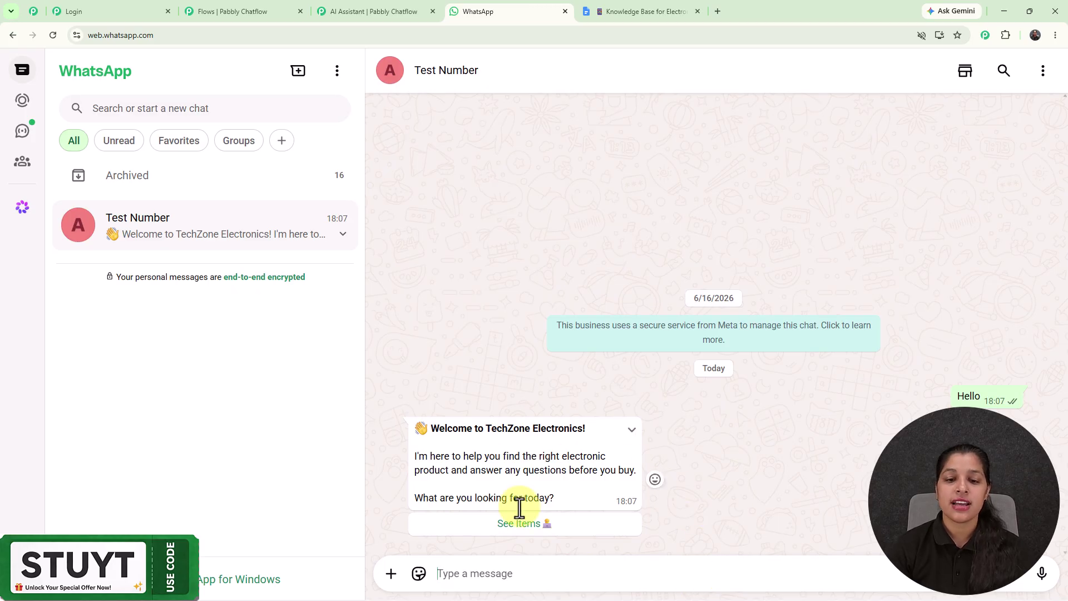
- Reply to the store's welcome message with See Items and send Smartphones as the product choice from the list
{"action": "left_click", "coordinate": [522, 525]}
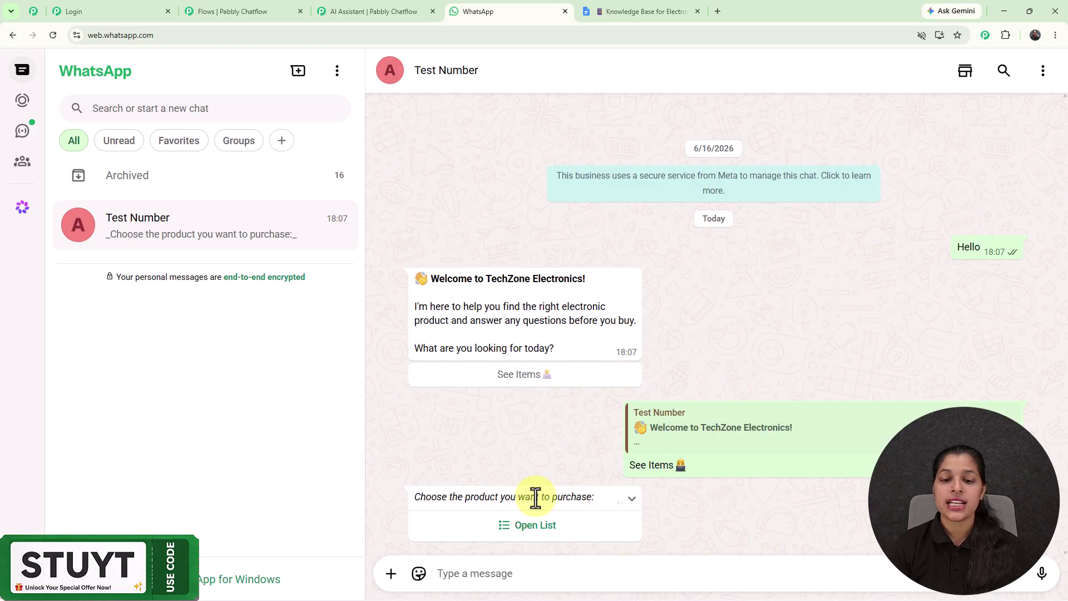
{"action": "left_click", "coordinate": [545, 528]}
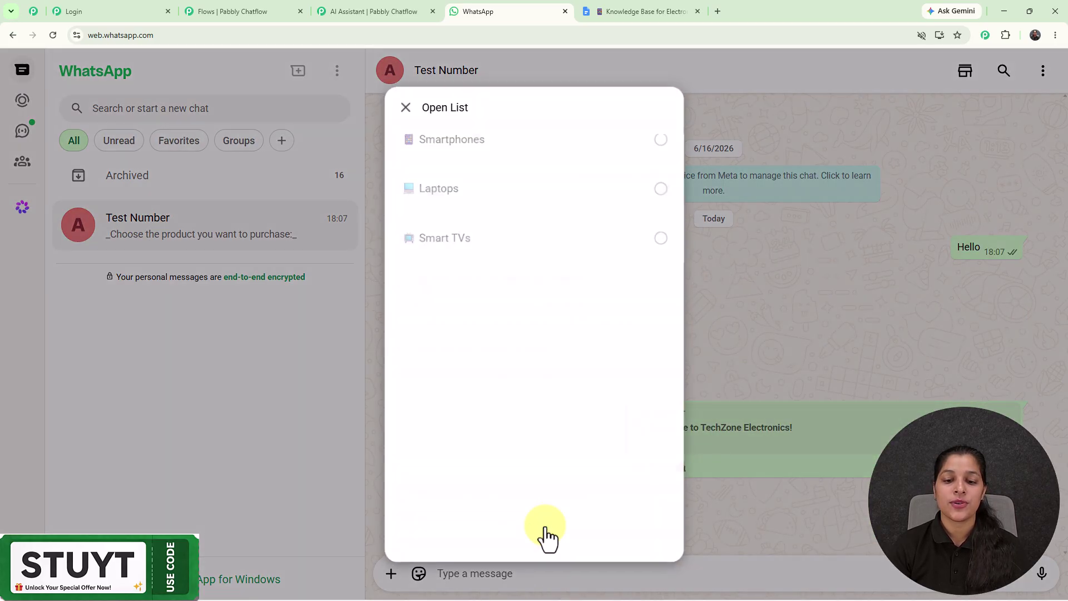
{"action": "left_click", "coordinate": [517, 177]}
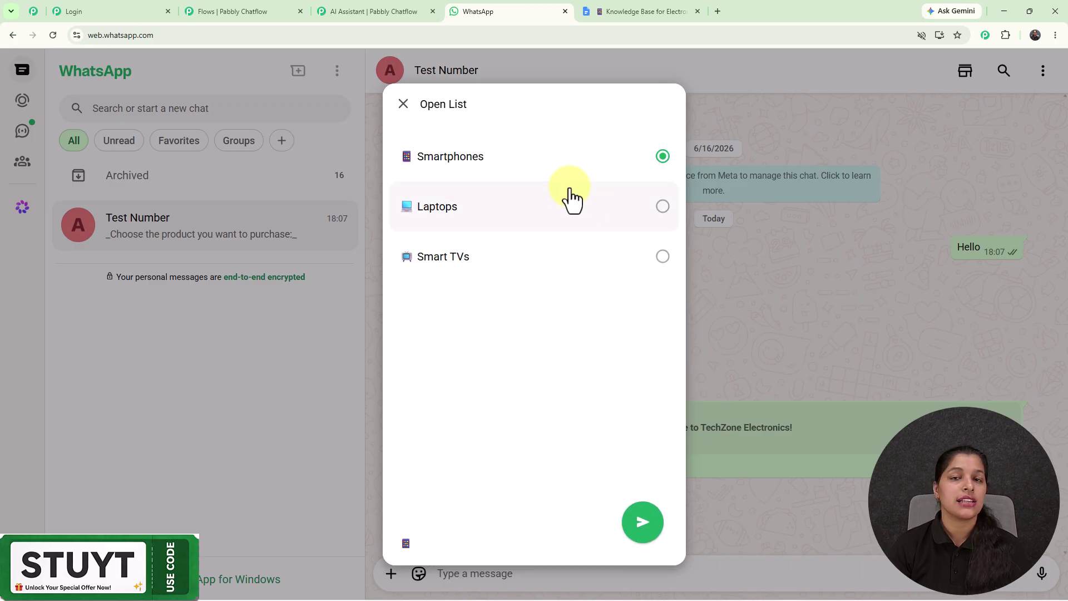
{"action": "left_click", "coordinate": [655, 525]}
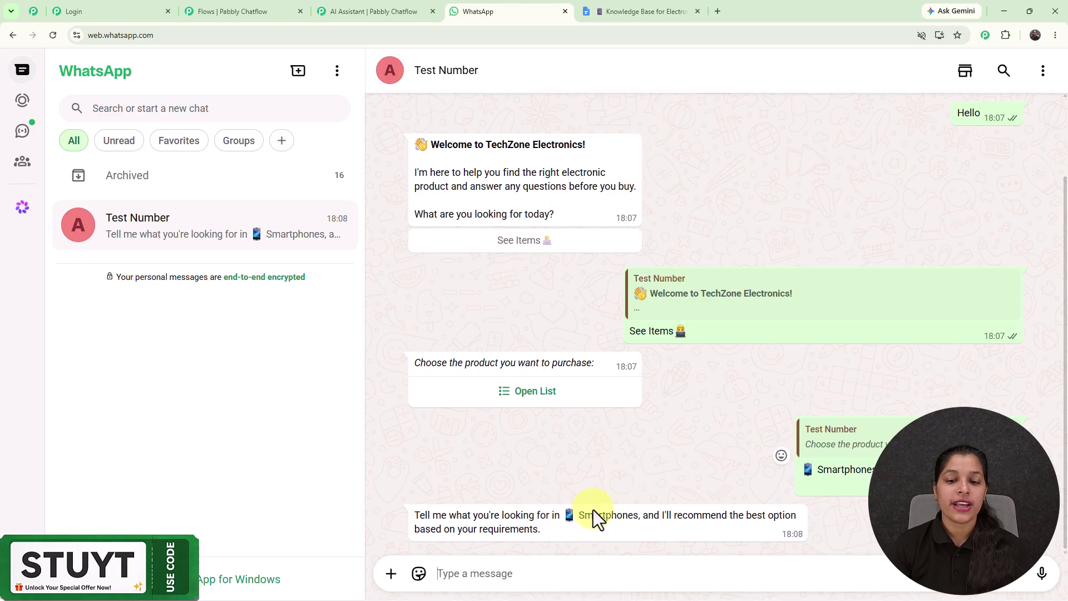
- Highlight Smartphones in the chatbot's reply, and view the product list again without choosing anything
{"action": "left_click_drag", "start_coordinate": [561, 517], "coordinate": [645, 516]}
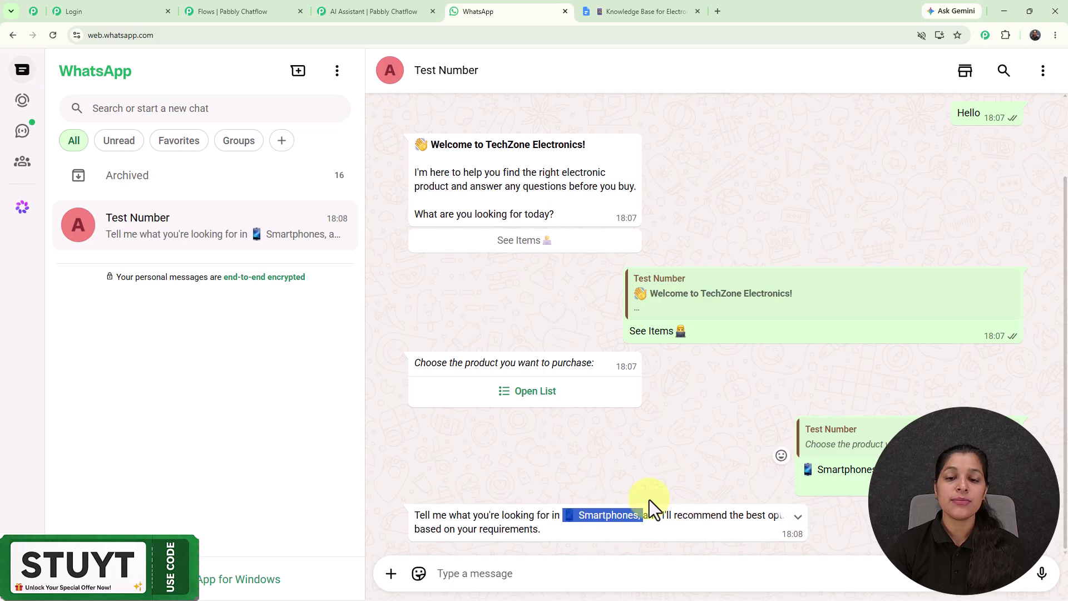
{"action": "left_click", "coordinate": [516, 394]}
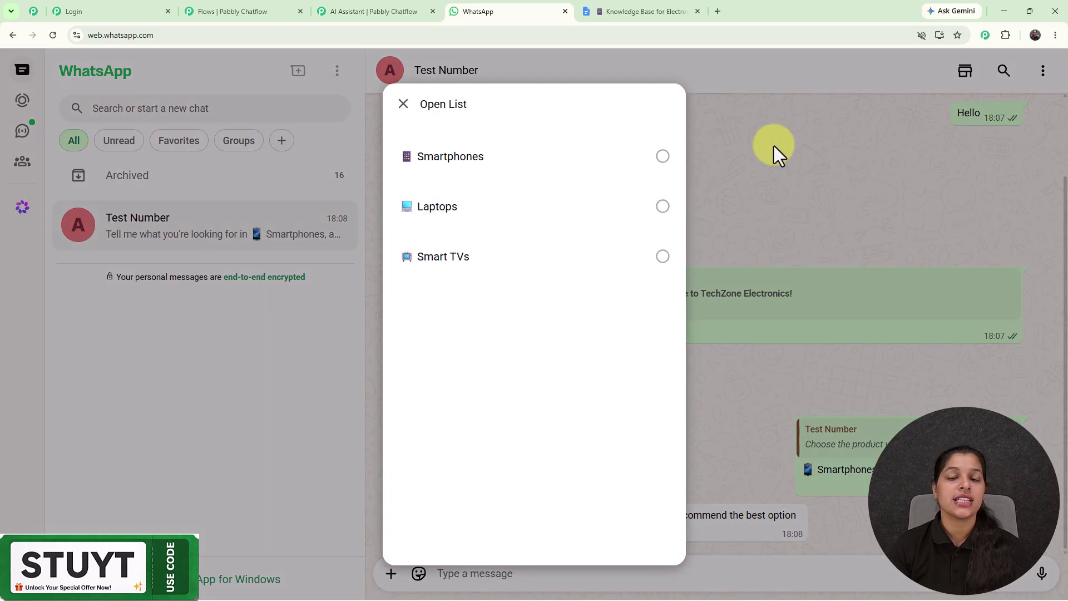
{"action": "left_click", "coordinate": [774, 147]}
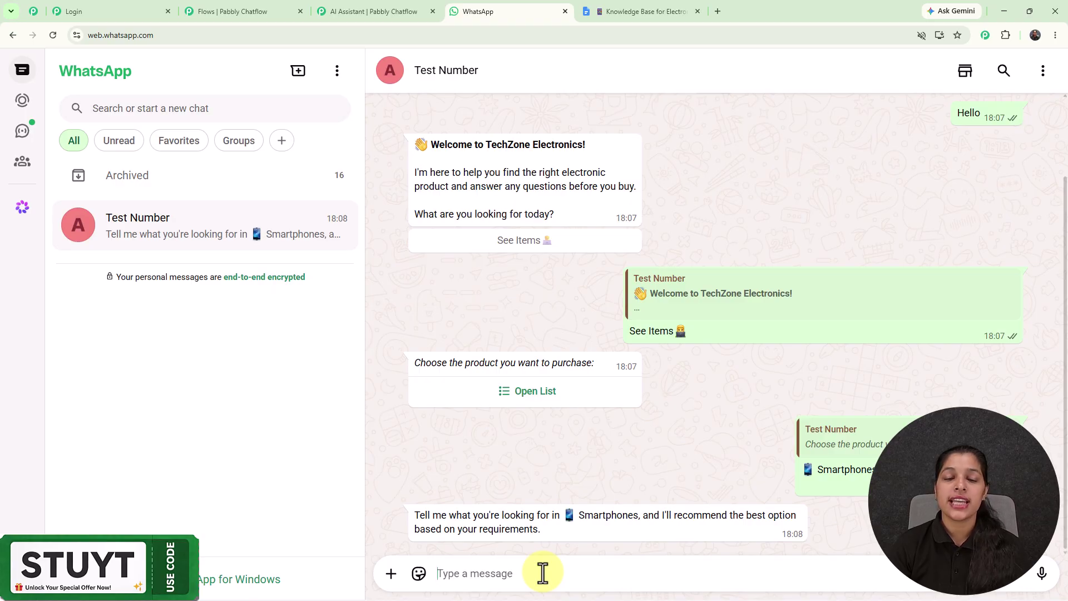
- Send "I am looking for a Smartphone with high Camera and Audio Quality." and expand the chatbot's full reply
{"action": "type", "text": "I am looking for a Smartphone with high Camera and Audio Quality."}
{"action": "key", "text": "Return"}
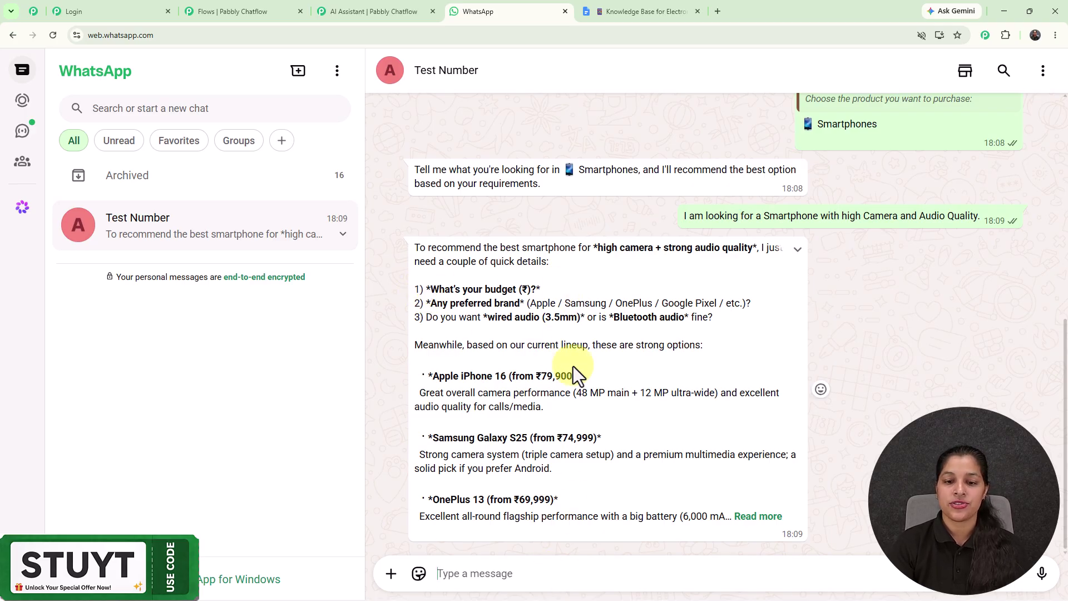
{"action": "left_click", "coordinate": [758, 518]}
{"action": "scroll", "coordinate": [660, 417], "scroll_direction": "down", "scroll_amount": 1}
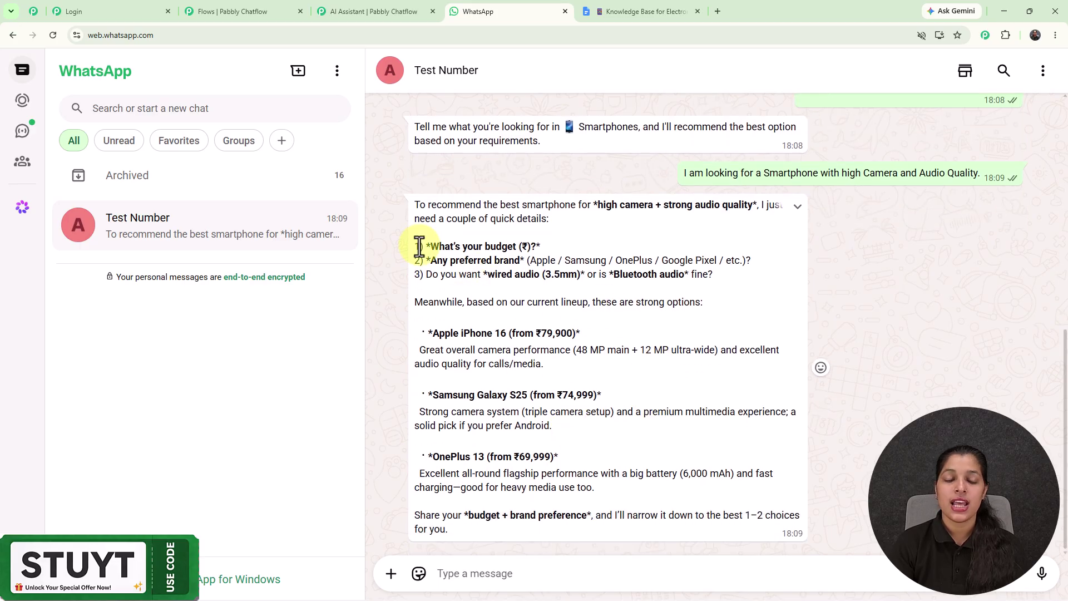
- Examine the chatbot's follow-up questions, its phone recommendation and the earlier messages of the conversation
{"action": "left_click_drag", "start_coordinate": [429, 249], "coordinate": [651, 289]}
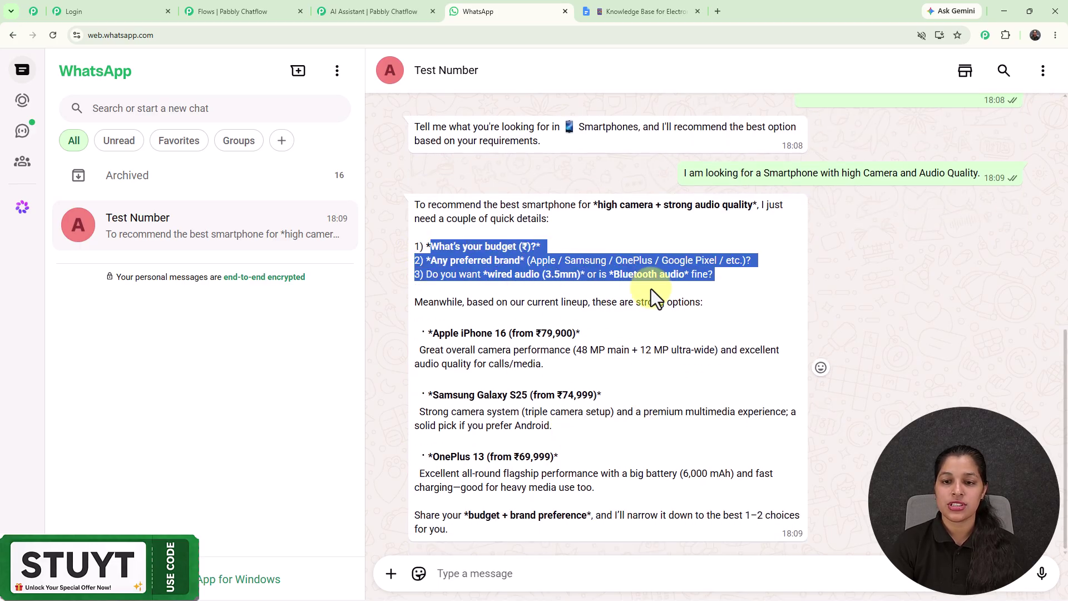
{"action": "left_click", "coordinate": [789, 285]}
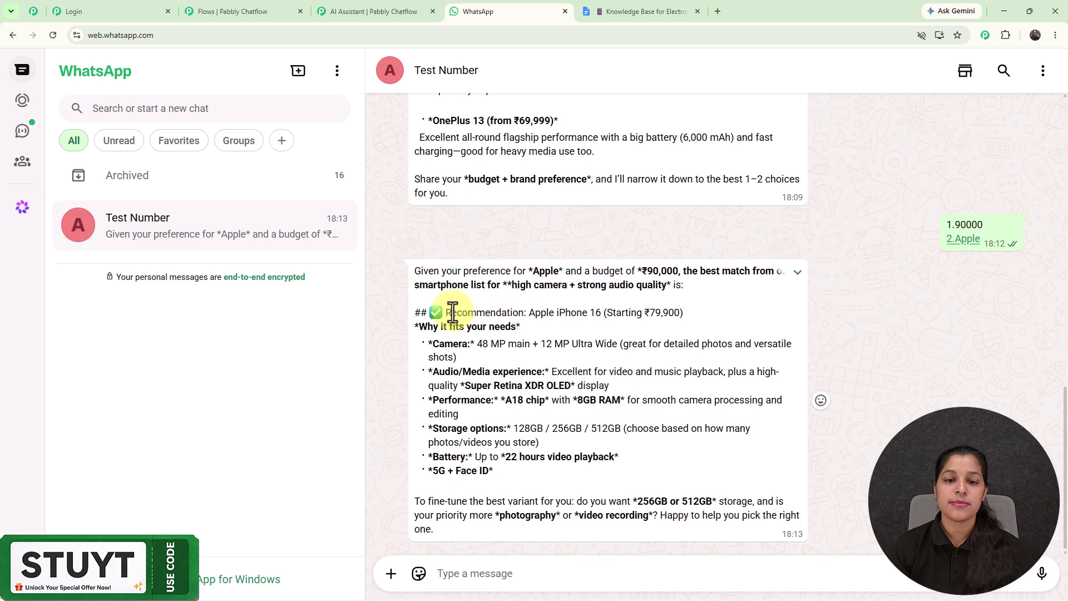
{"action": "left_click_drag", "start_coordinate": [445, 313], "coordinate": [701, 319]}
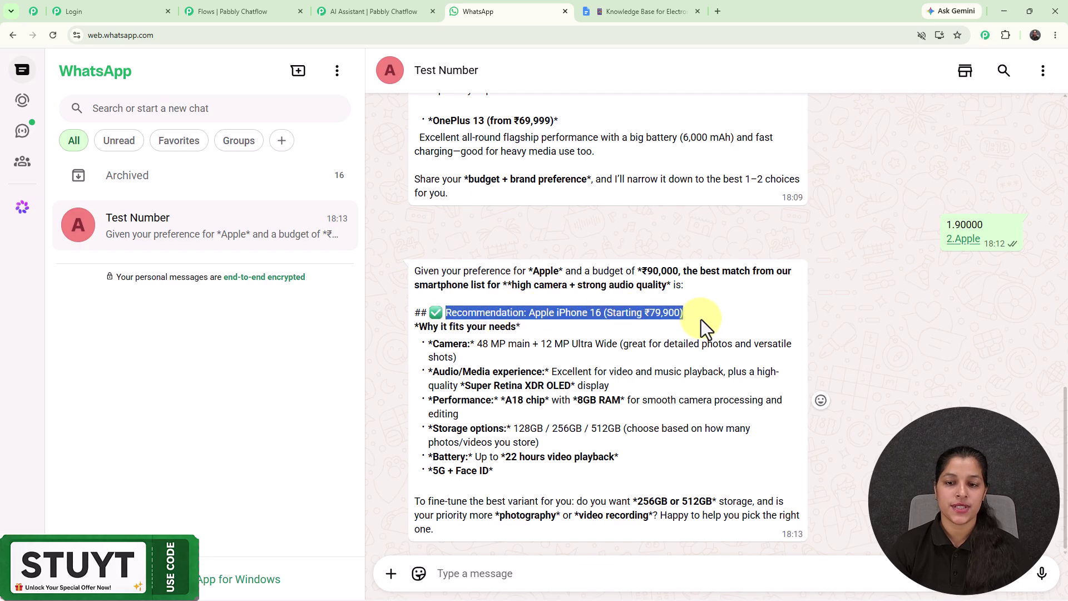
{"action": "left_click", "coordinate": [701, 320]}
{"action": "scroll", "coordinate": [700, 402], "scroll_direction": "up", "scroll_amount": 5}
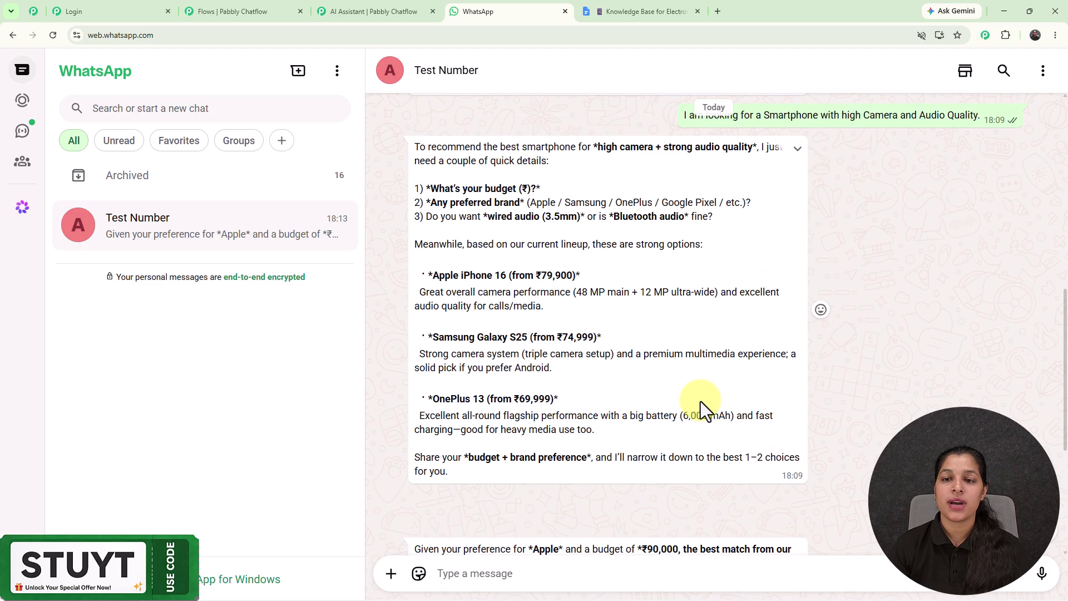
{"action": "scroll", "coordinate": [700, 402], "scroll_direction": "up", "scroll_amount": 12}
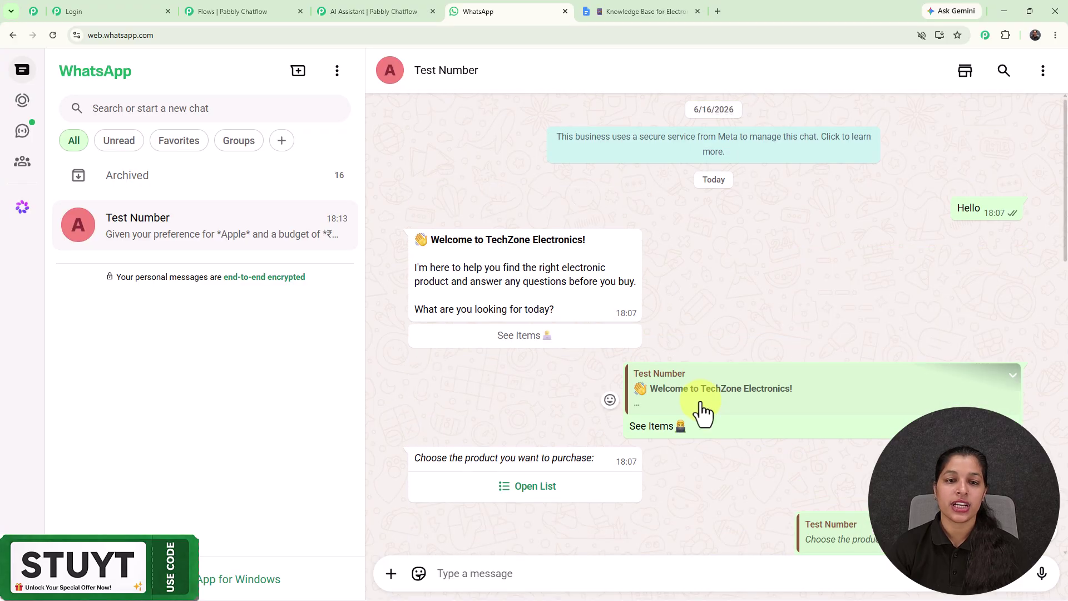
{"action": "scroll", "coordinate": [701, 405], "scroll_direction": "down", "scroll_amount": 9}
{"action": "scroll", "coordinate": [700, 401], "scroll_direction": "down", "scroll_amount": 6}
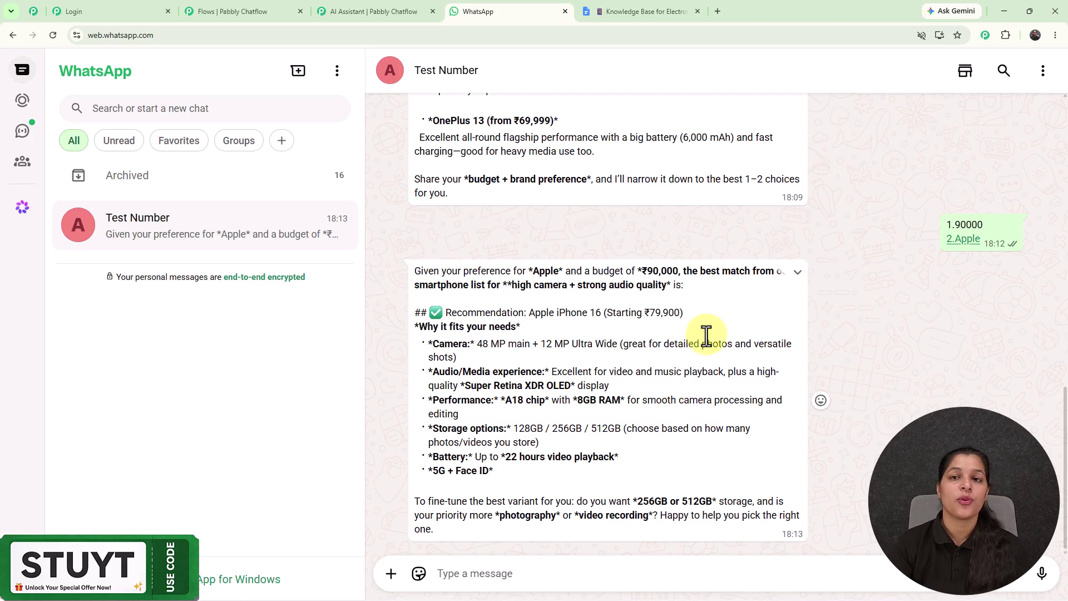
{"action": "scroll", "coordinate": [649, 267], "scroll_direction": "up", "scroll_amount": 8}
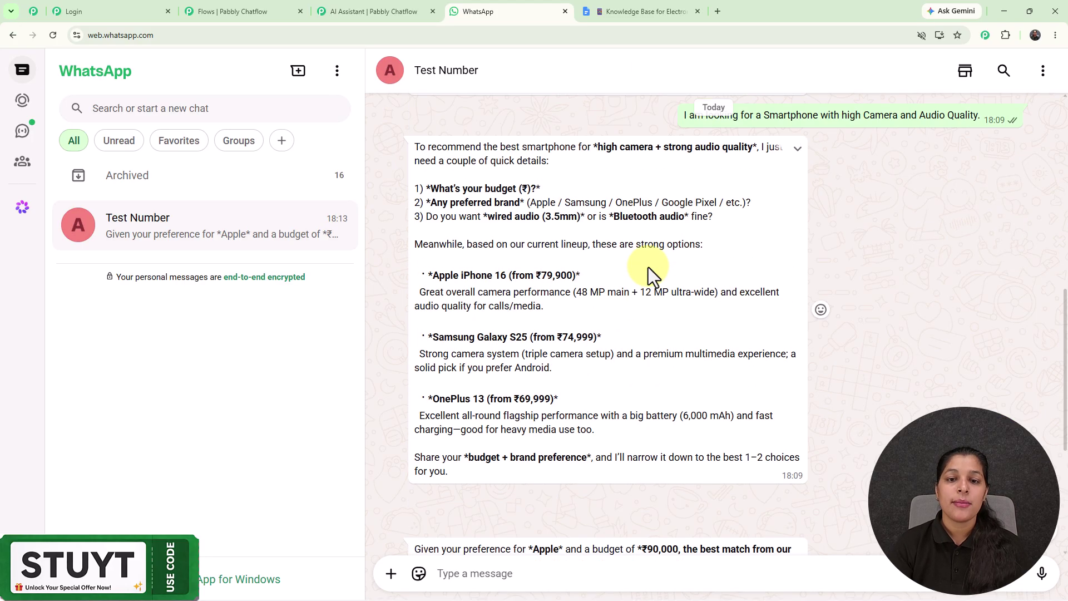
{"action": "scroll", "coordinate": [649, 267], "scroll_direction": "down", "scroll_amount": 3}
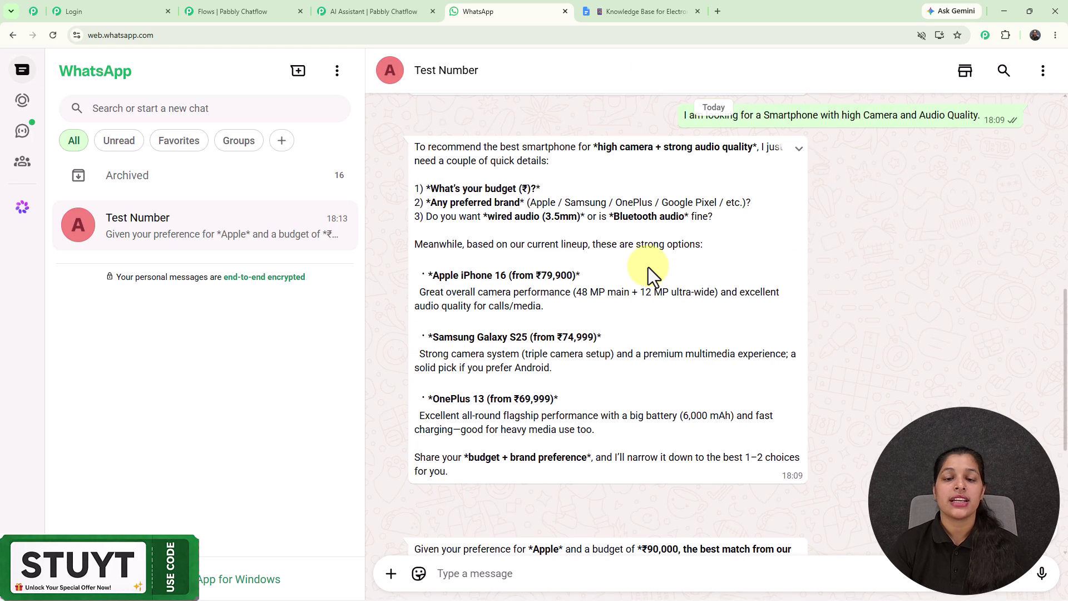
- Switch to the Knowledge Base for Electronics Store document in Google Docs and read its store, objective and product category sections
{"action": "left_click", "coordinate": [640, 10]}
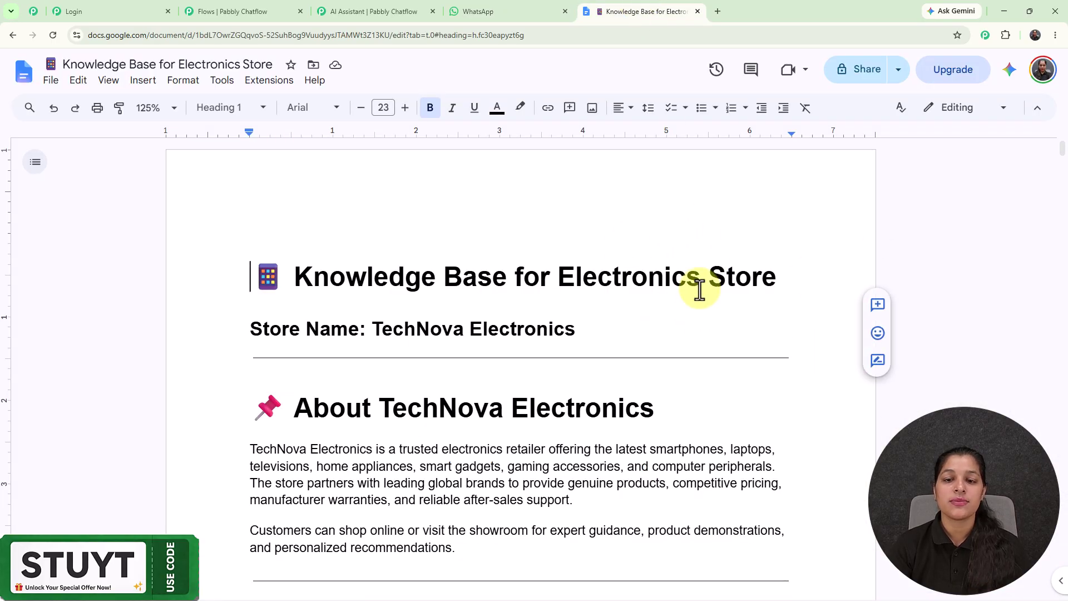
{"action": "scroll", "coordinate": [696, 311], "scroll_direction": "down", "scroll_amount": 10}
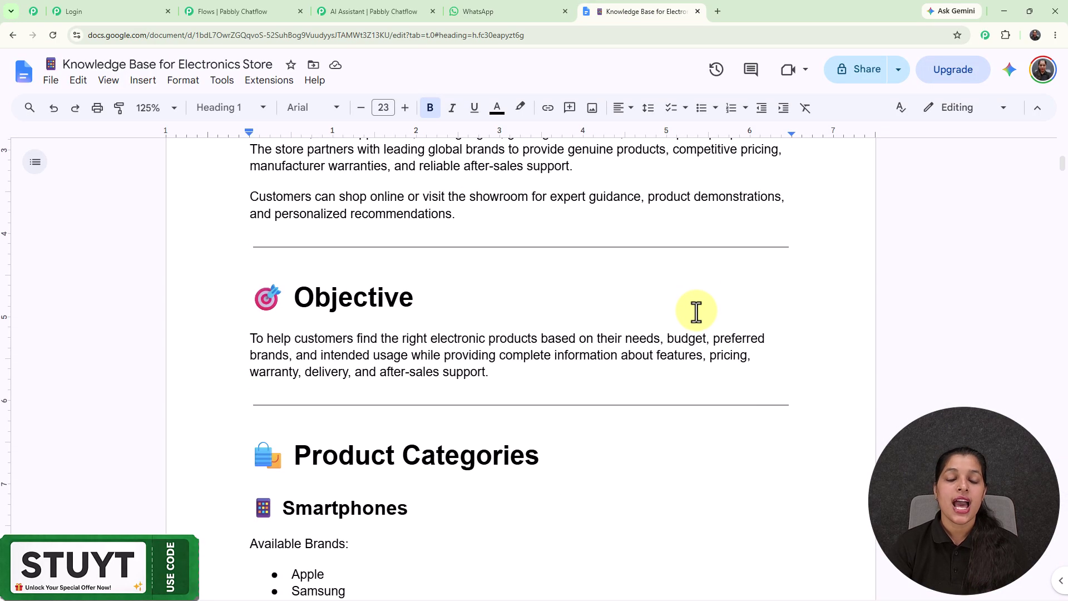
{"action": "scroll", "coordinate": [696, 312], "scroll_direction": "down", "scroll_amount": 10}
{"action": "scroll", "coordinate": [696, 312], "scroll_direction": "up", "scroll_amount": 9}
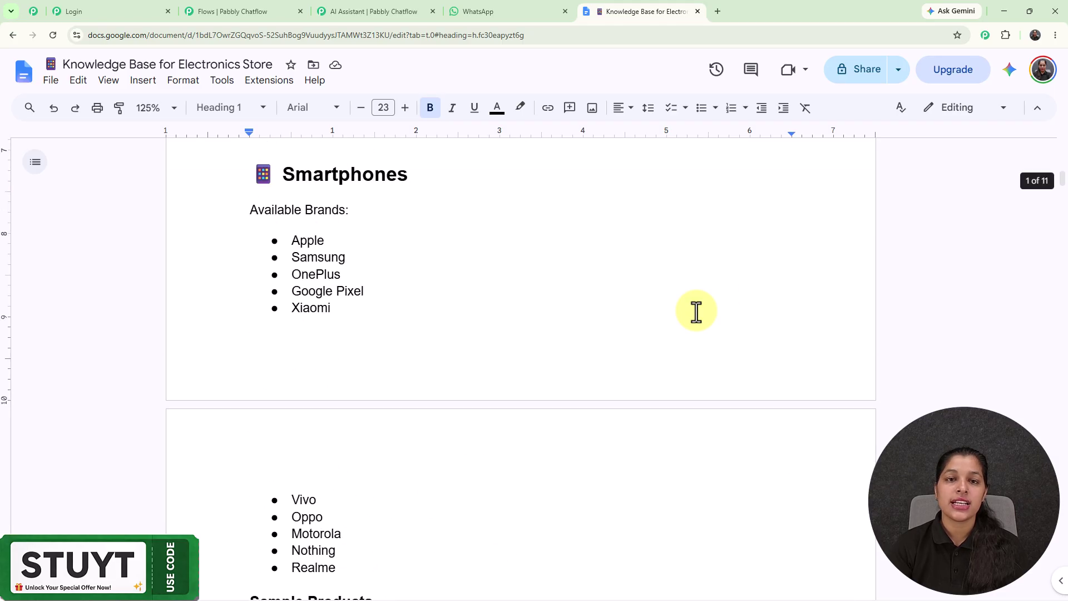
{"action": "left_click", "coordinate": [504, 10]}
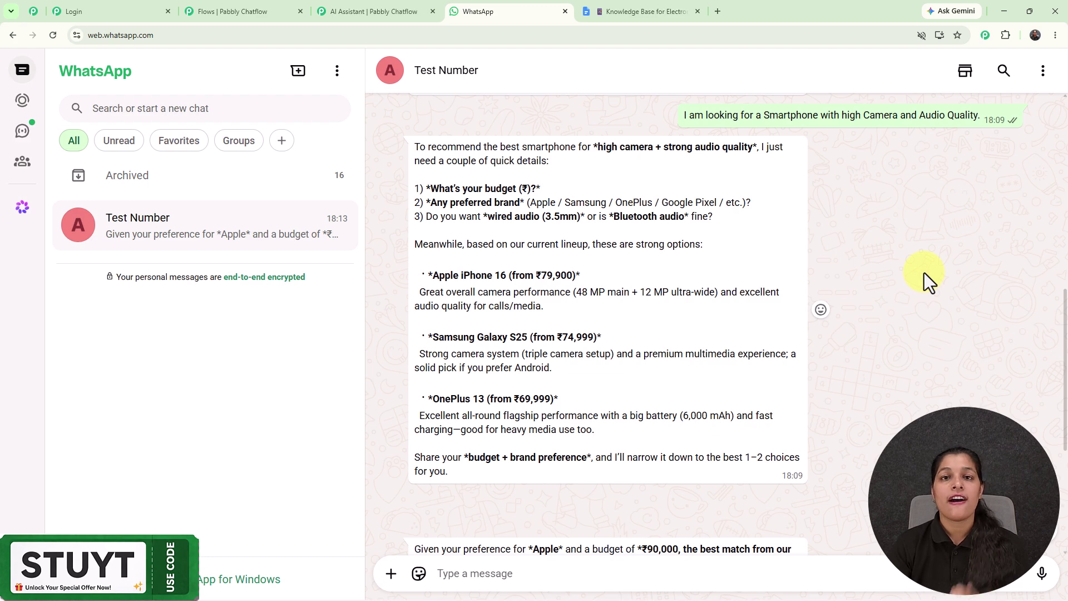
{"action": "left_click", "coordinate": [659, 13]}
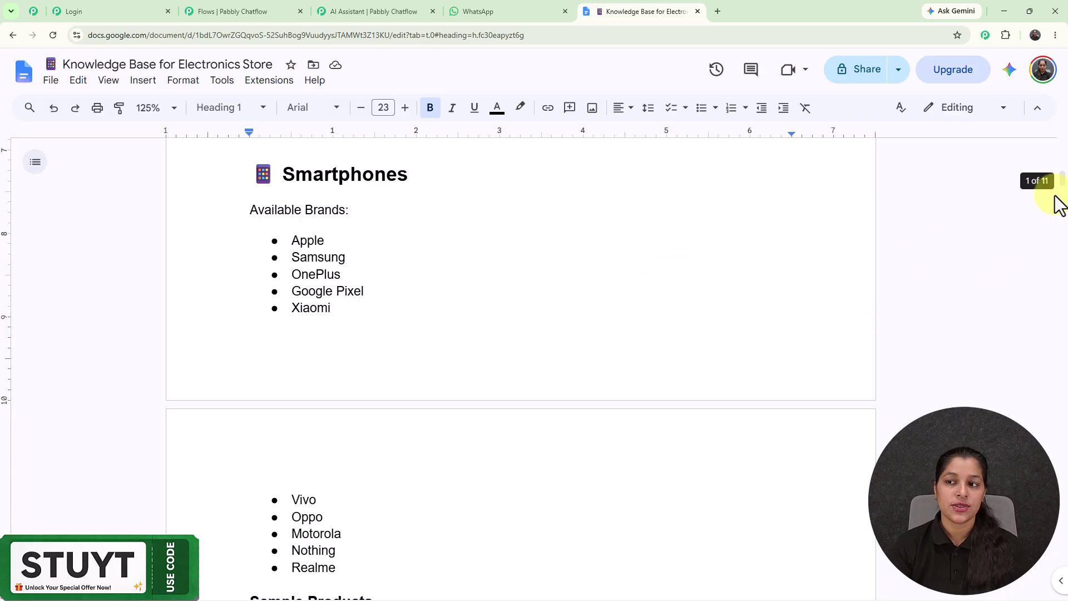
{"action": "left_click_drag", "start_coordinate": [1061, 179], "coordinate": [1056, 91]}
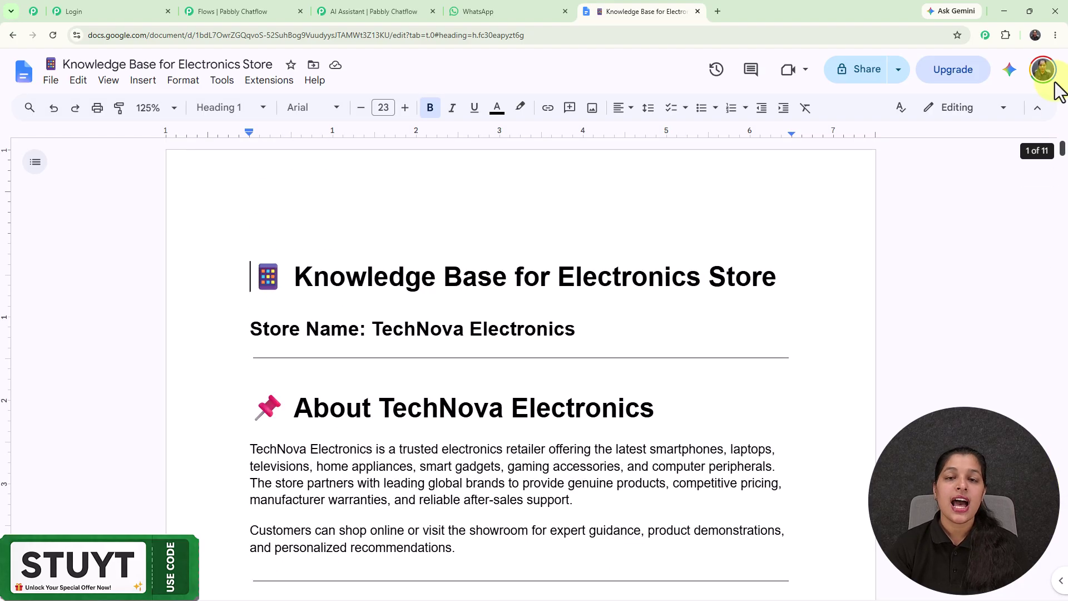
- Review the chatbot's answers in WhatsApp again, and look at the flow's trigger in Pabbly Chatflow
{"action": "left_click", "coordinate": [520, 16]}
{"action": "scroll", "coordinate": [889, 346], "scroll_direction": "down", "scroll_amount": 5}
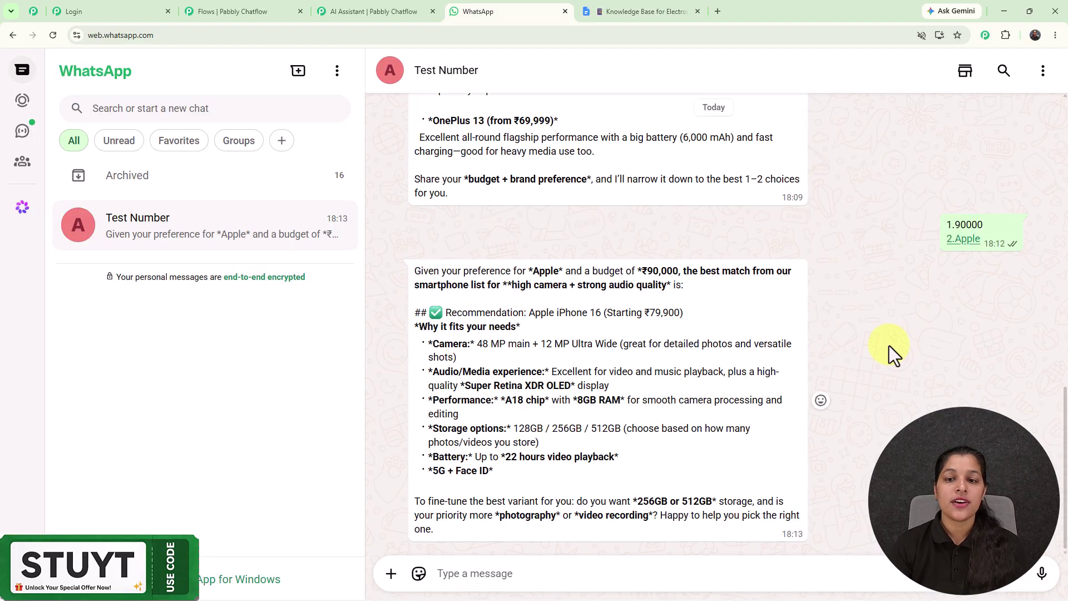
{"action": "scroll", "coordinate": [889, 345], "scroll_direction": "up", "scroll_amount": 5}
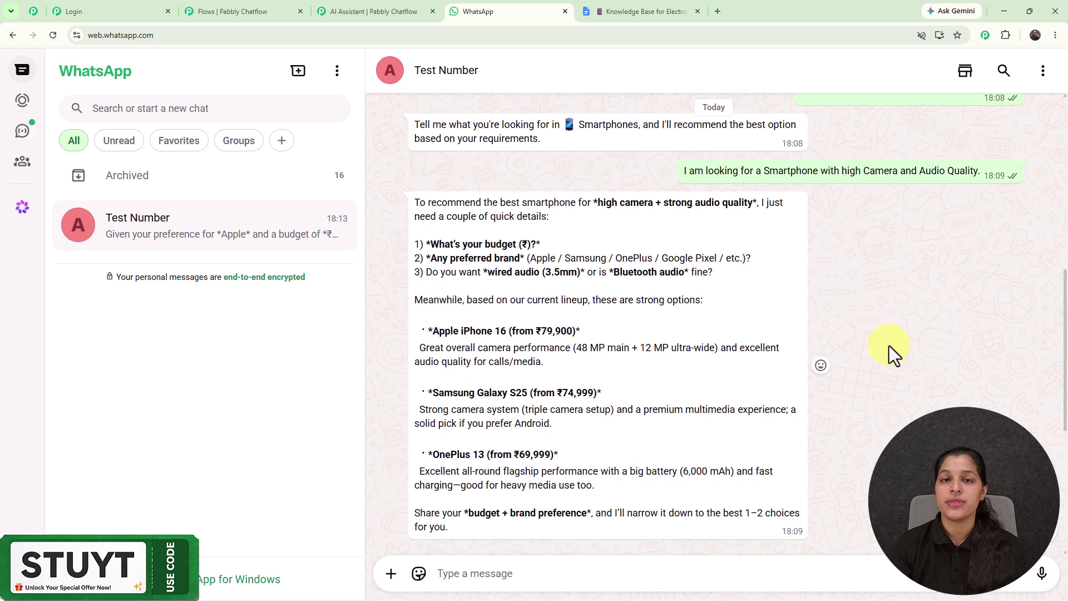
{"action": "left_click", "coordinate": [258, 11]}
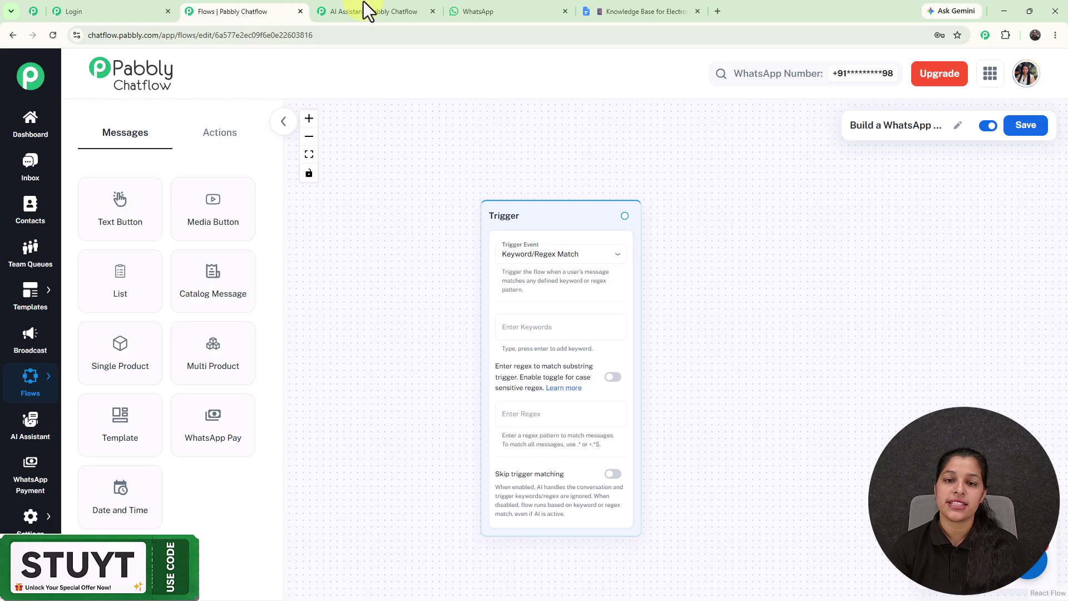
{"action": "scroll", "coordinate": [757, 275], "scroll_direction": "up", "scroll_amount": 3}
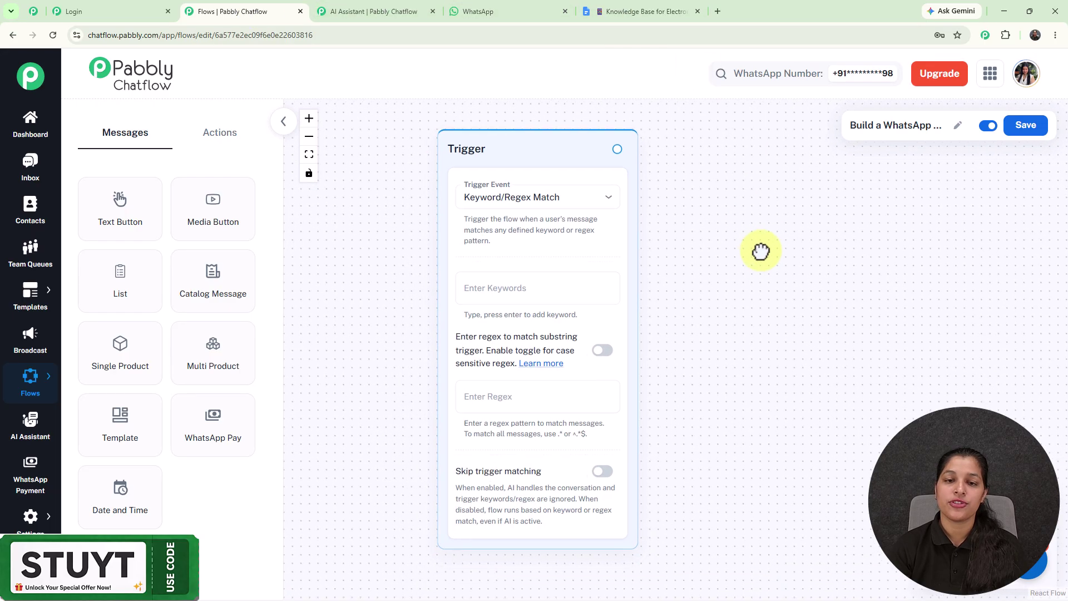
- Open pabbly.com/chatflow in a new browser tab and dismiss the limited-time offer popup
{"action": "left_click", "coordinate": [717, 11]}
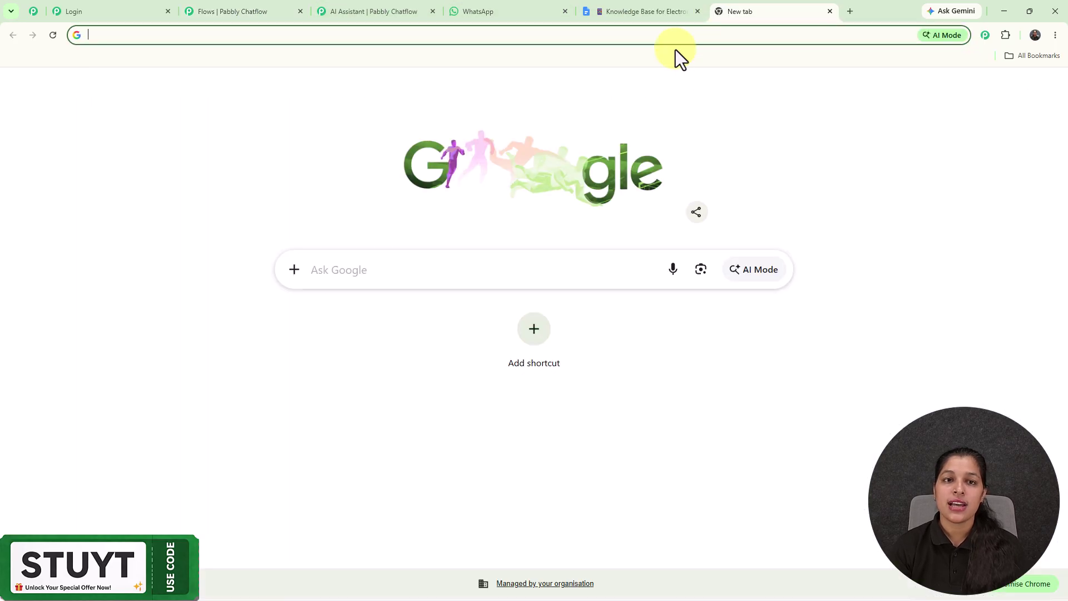
{"action": "type", "text": "p"}
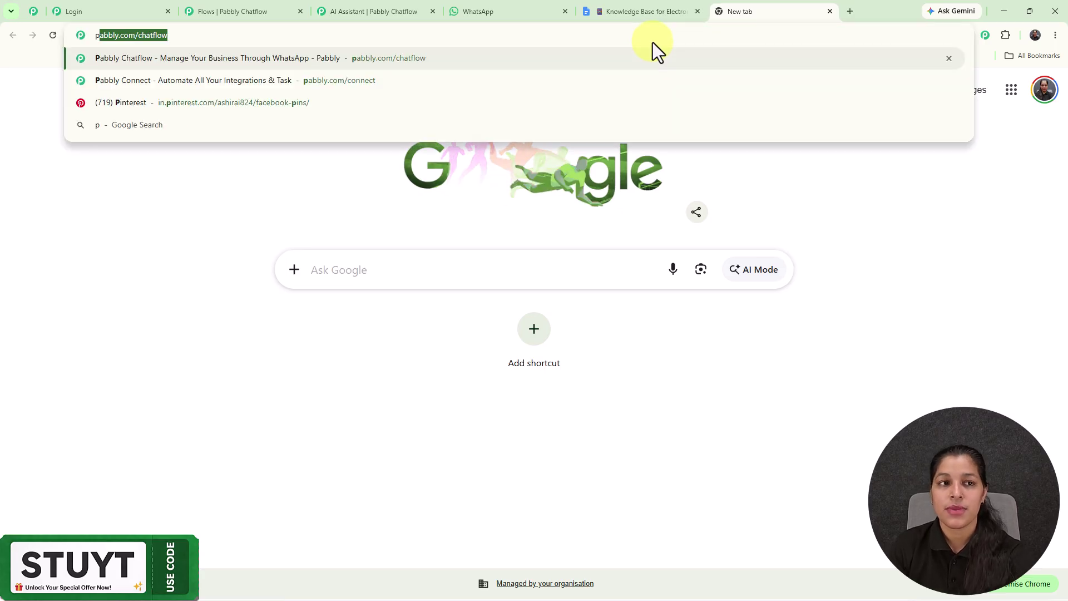
{"action": "key", "text": "Return"}
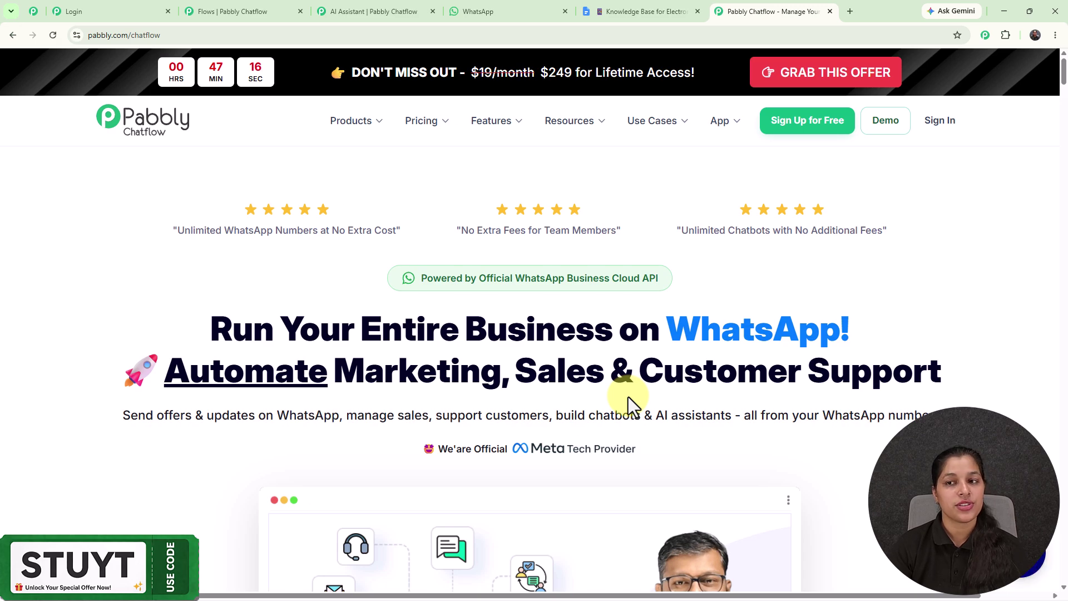
{"action": "mouse_move", "coordinate": [918, 28]}
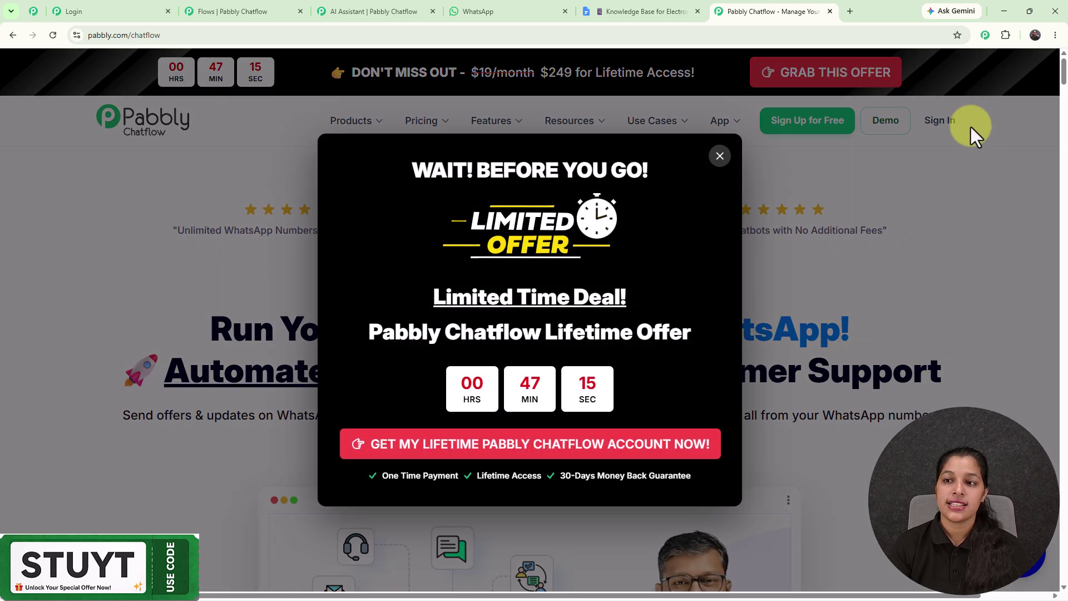
{"action": "left_click", "coordinate": [826, 169]}
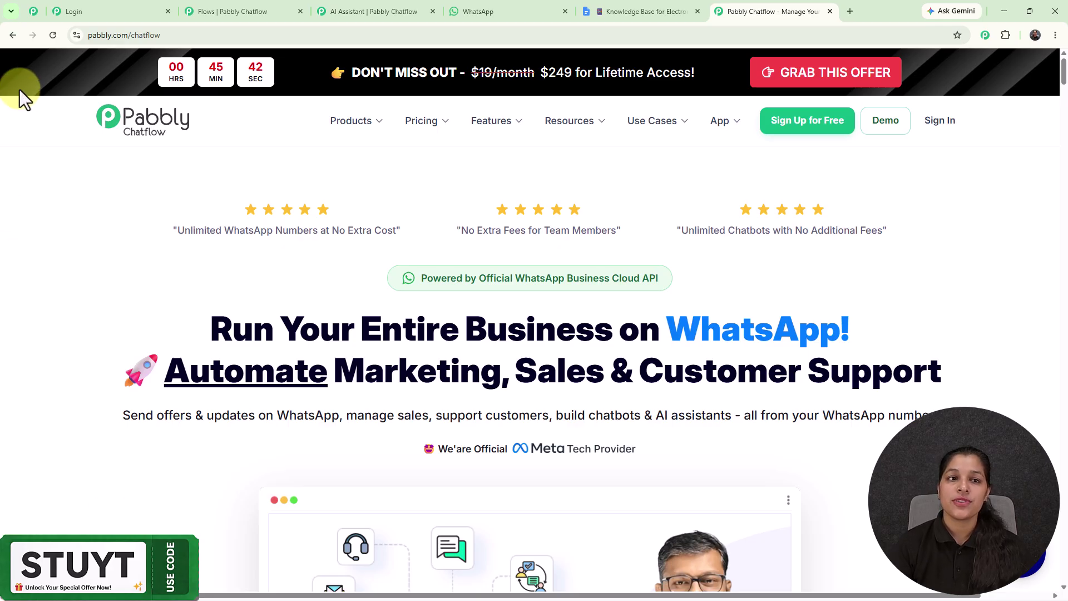
- Return to the flow editor in Pabbly Chatflow and review the trigger events available for the Trigger node
{"action": "left_click", "coordinate": [208, 17]}
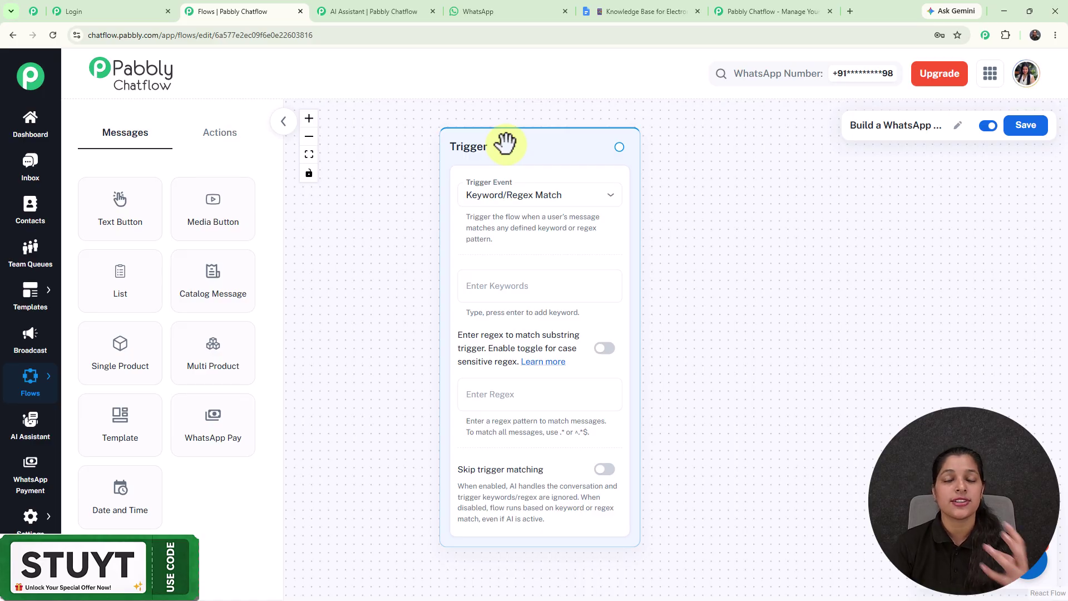
{"action": "left_click", "coordinate": [589, 198]}
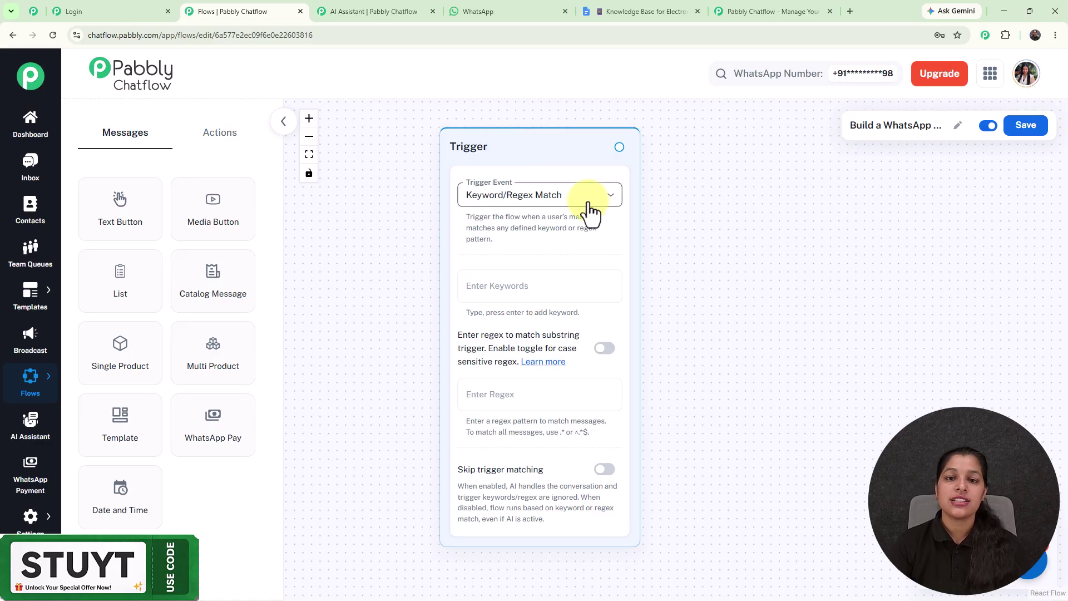
{"action": "left_click", "coordinate": [591, 212]}
{"action": "left_click", "coordinate": [588, 200]}
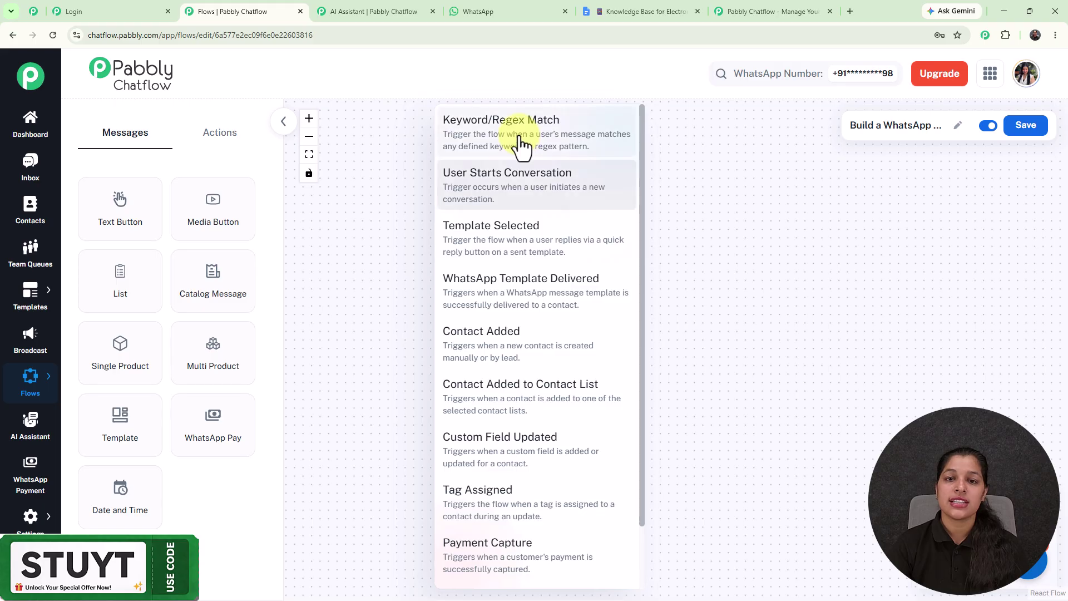
{"action": "left_click", "coordinate": [520, 148]}
{"action": "left_click", "coordinate": [520, 197]}
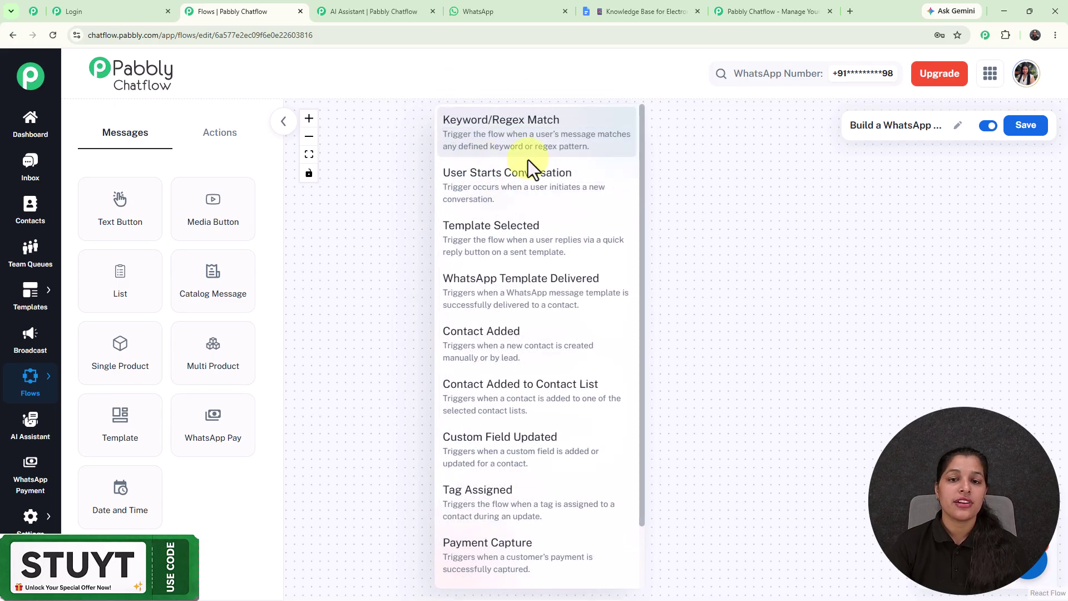
{"action": "left_click", "coordinate": [744, 198]}
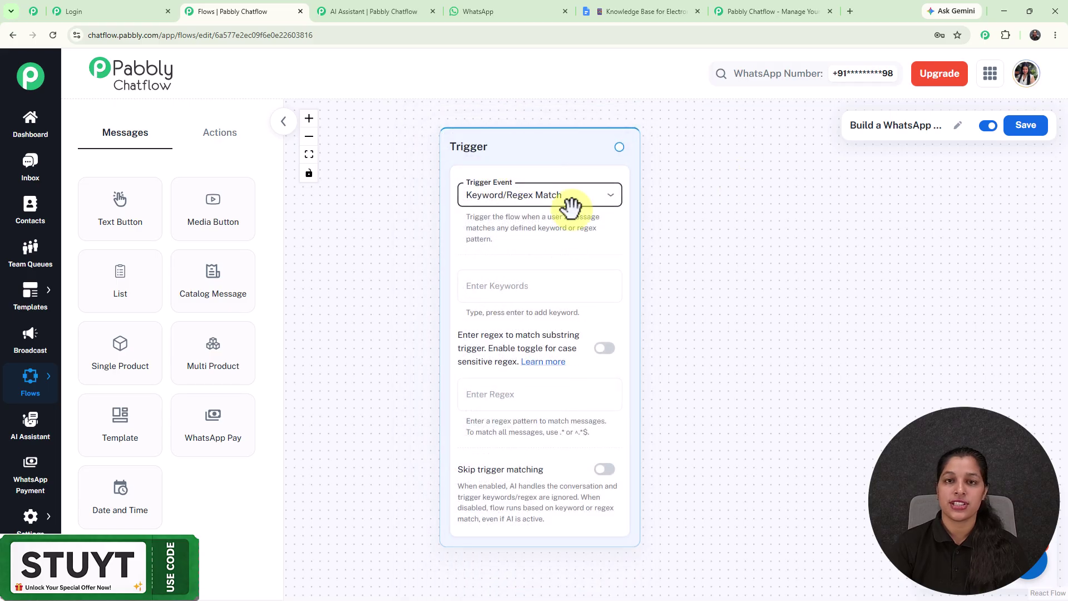
- Check the customer's opening message in the WhatsApp chat and add Hello as the flow's trigger keyword
{"action": "left_click", "coordinate": [508, 10]}
{"action": "scroll", "coordinate": [670, 237], "scroll_direction": "up", "scroll_amount": 15}
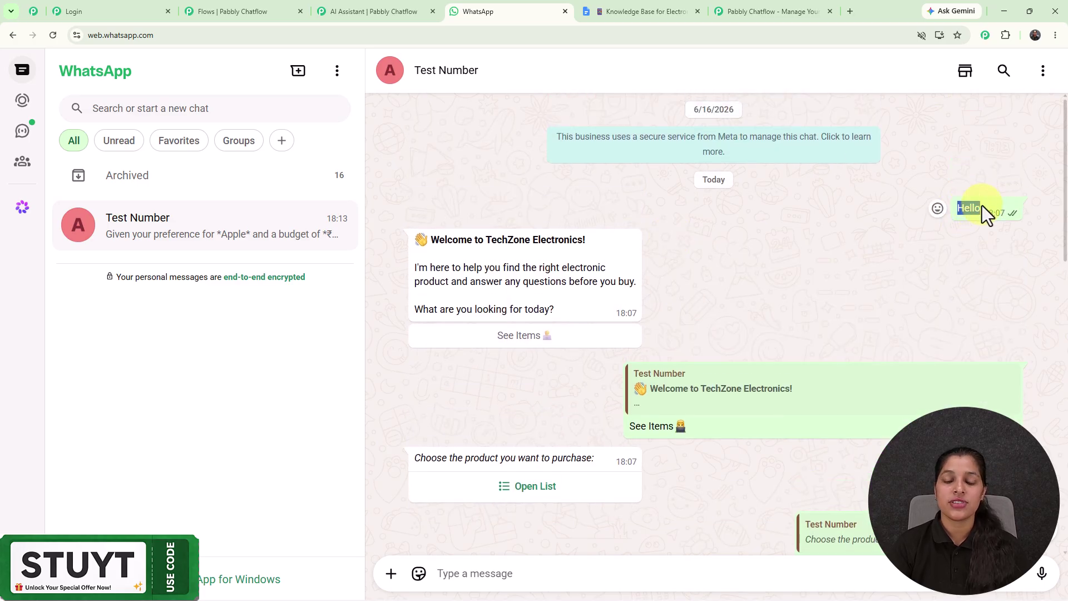
{"action": "left_click", "coordinate": [257, 8]}
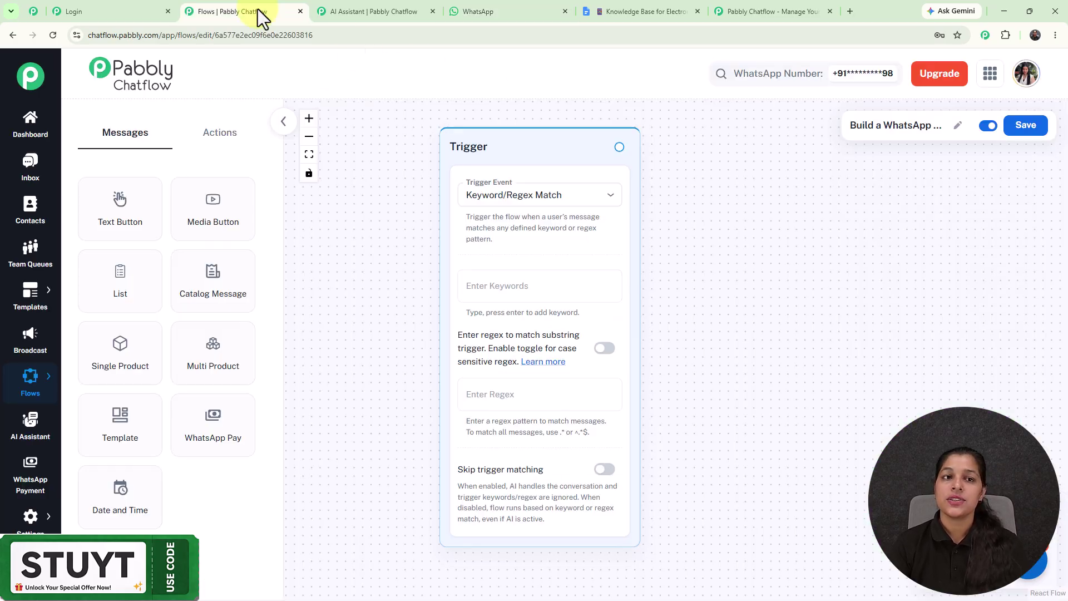
{"action": "left_click", "coordinate": [718, 221]}
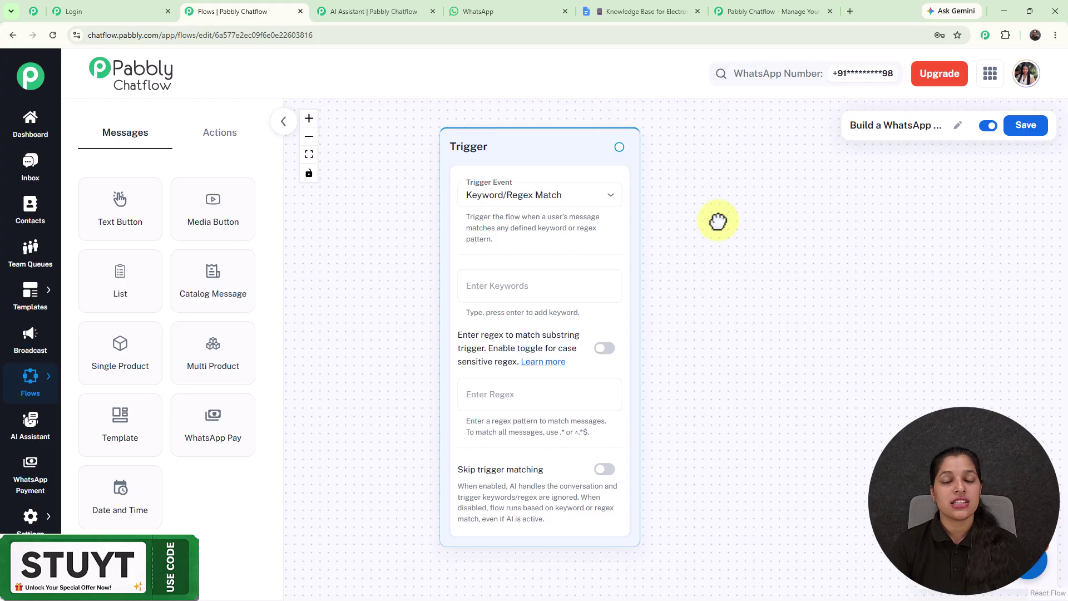
{"action": "left_click", "coordinate": [524, 298]}
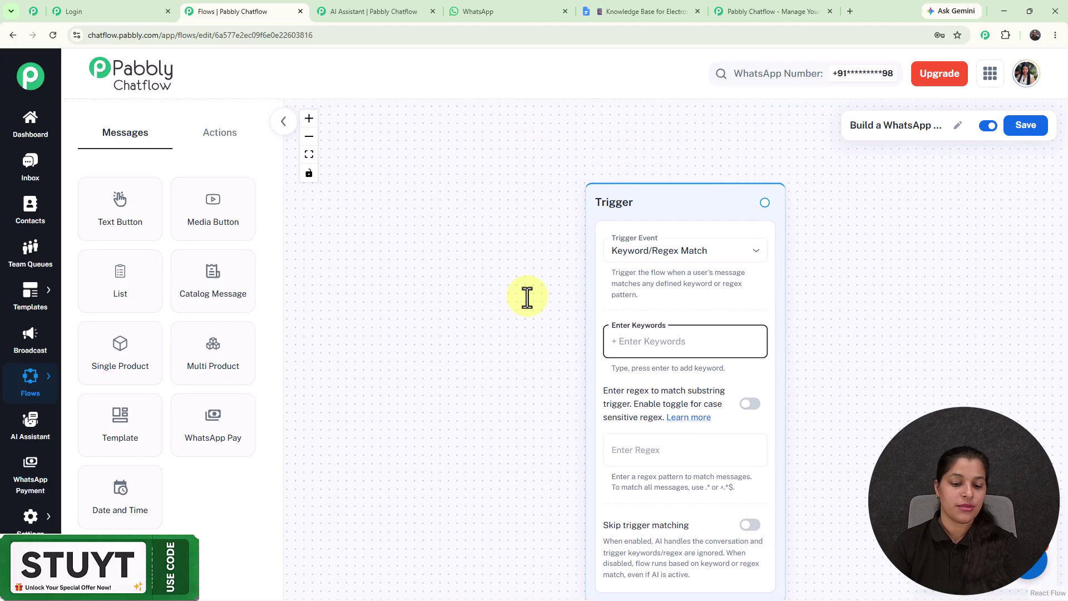
{"action": "key", "text": "Return"}
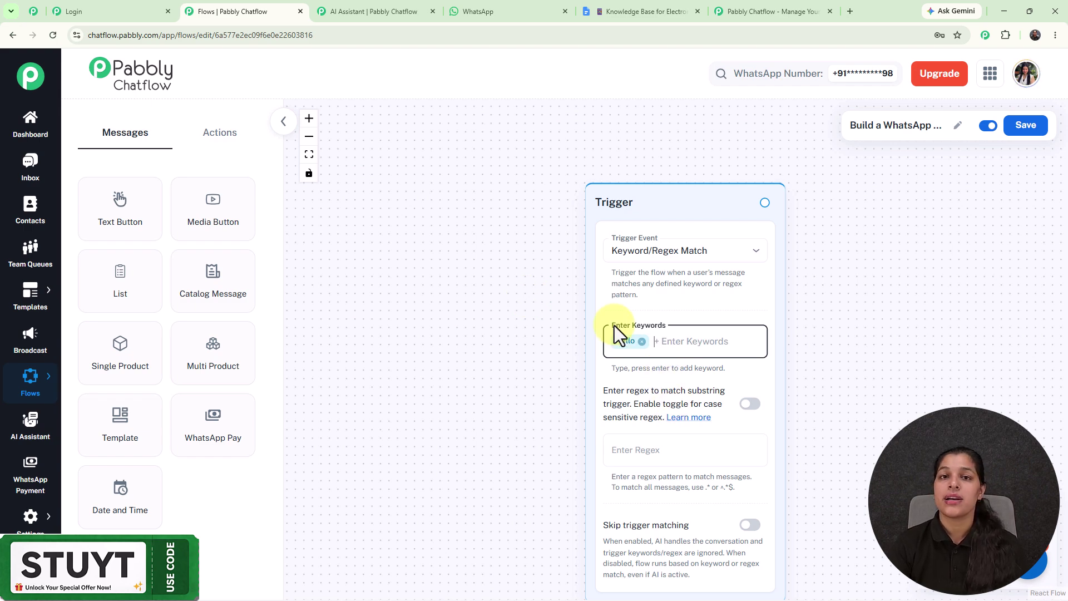
- Reposition the Trigger node on the canvas and look over the available action and message types
{"action": "left_click_drag", "start_coordinate": [655, 213], "coordinate": [582, 125]}
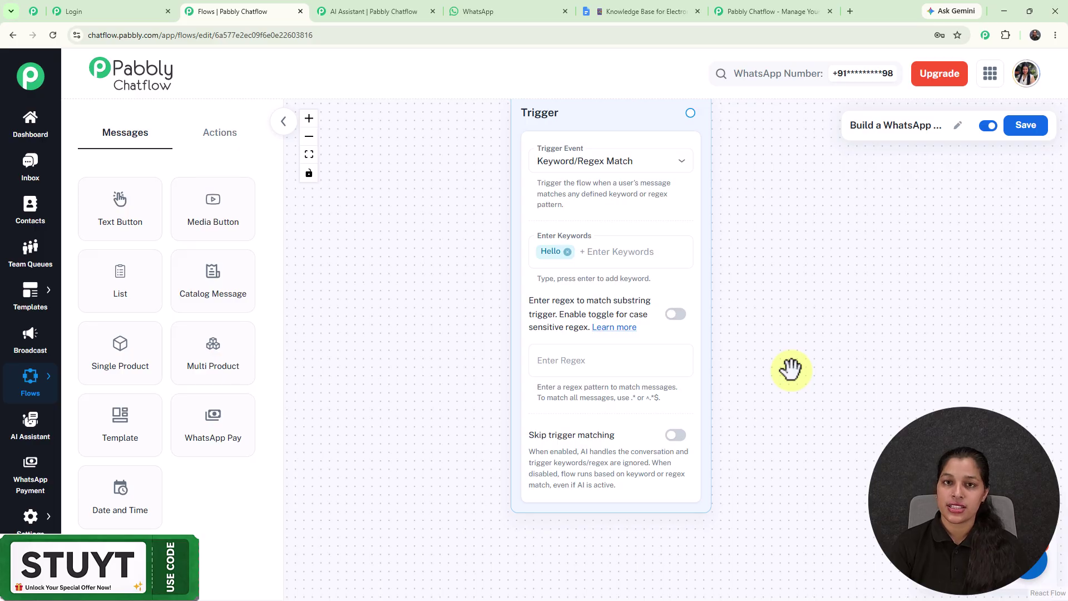
{"action": "scroll", "coordinate": [790, 369], "scroll_direction": "down", "scroll_amount": 2}
{"action": "left_click_drag", "start_coordinate": [612, 162], "coordinate": [504, 173]}
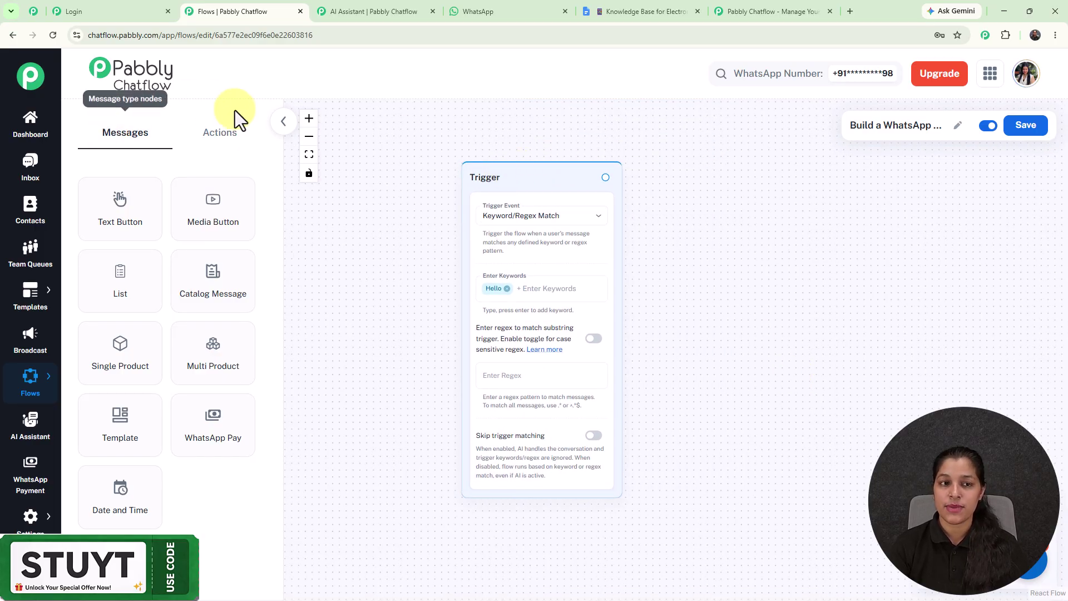
{"action": "left_click", "coordinate": [225, 137]}
{"action": "left_click", "coordinate": [119, 136]}
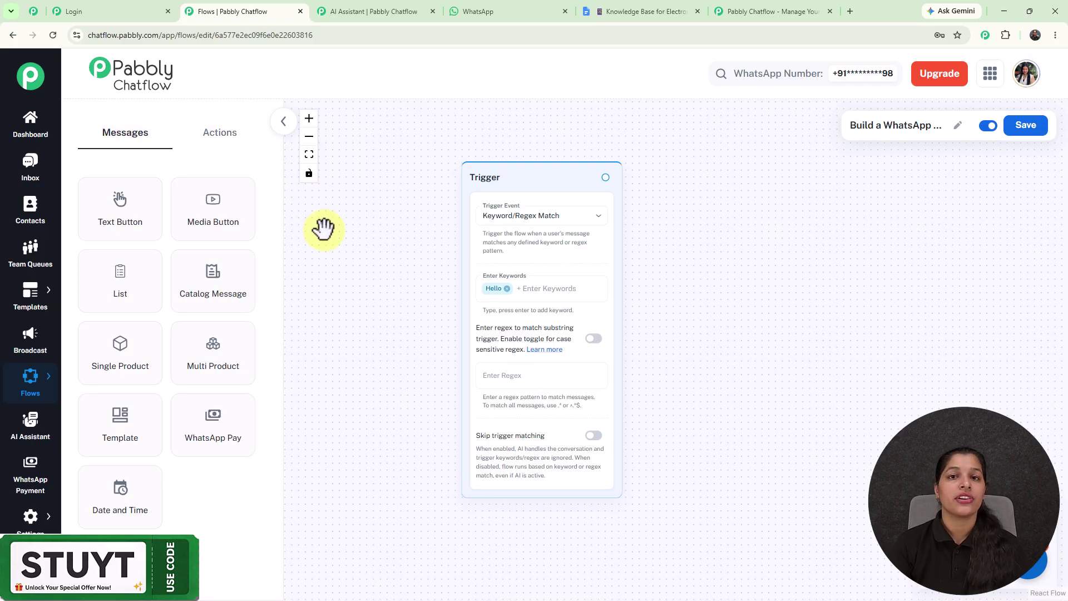
{"action": "left_click_drag", "start_coordinate": [520, 172], "coordinate": [410, 179]}
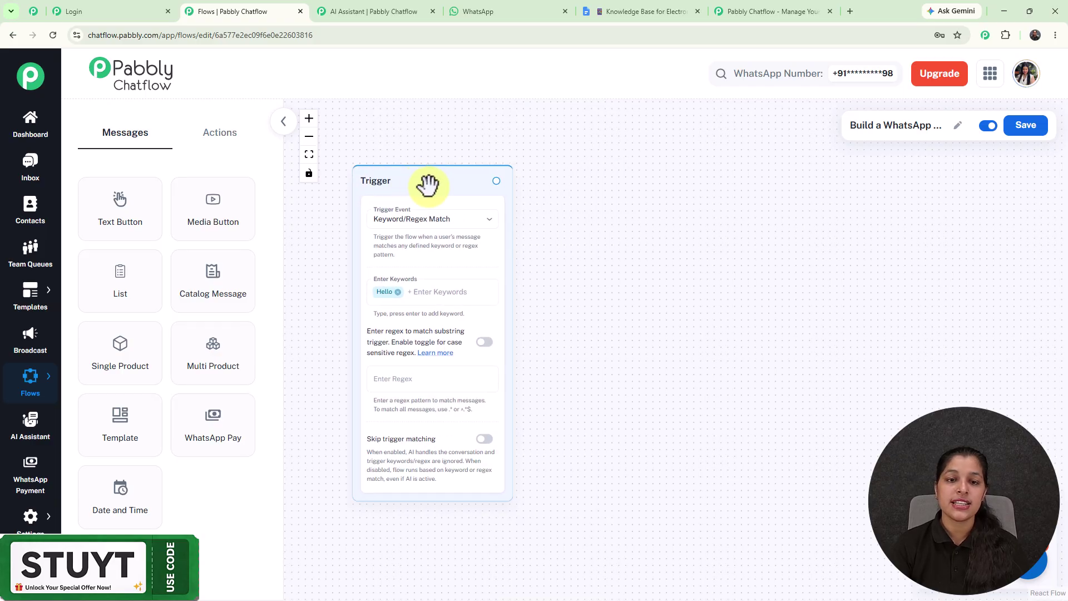
{"action": "scroll", "coordinate": [428, 185], "scroll_direction": "up", "scroll_amount": 2}
{"action": "scroll", "coordinate": [428, 185], "scroll_direction": "down", "scroll_amount": 1}
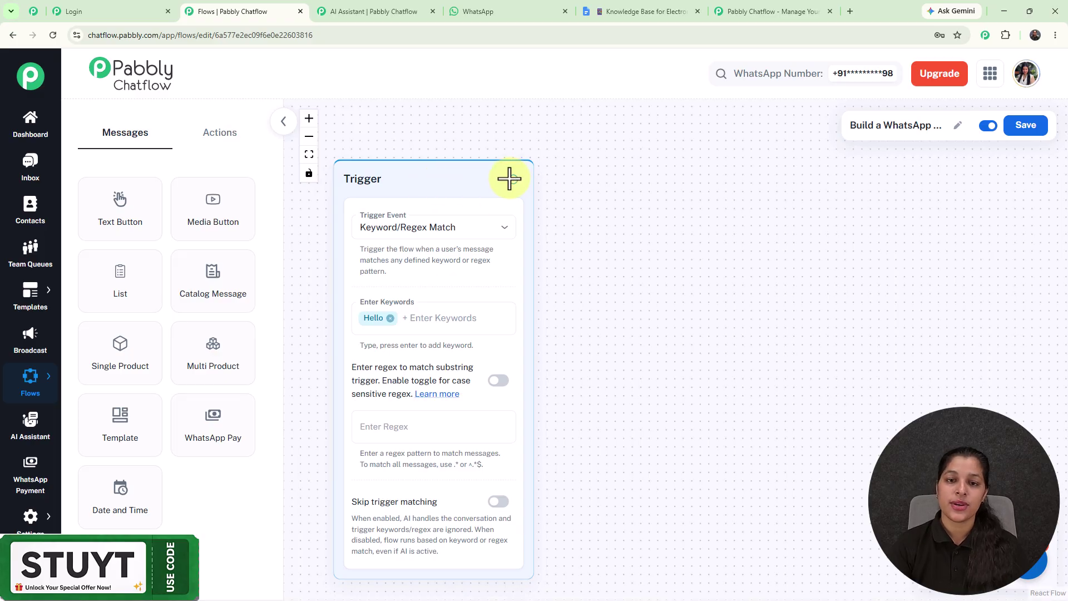
- Add a Text Button node connected from the Trigger node and place it beside the trigger
{"action": "left_click_drag", "start_coordinate": [510, 180], "coordinate": [644, 232]}
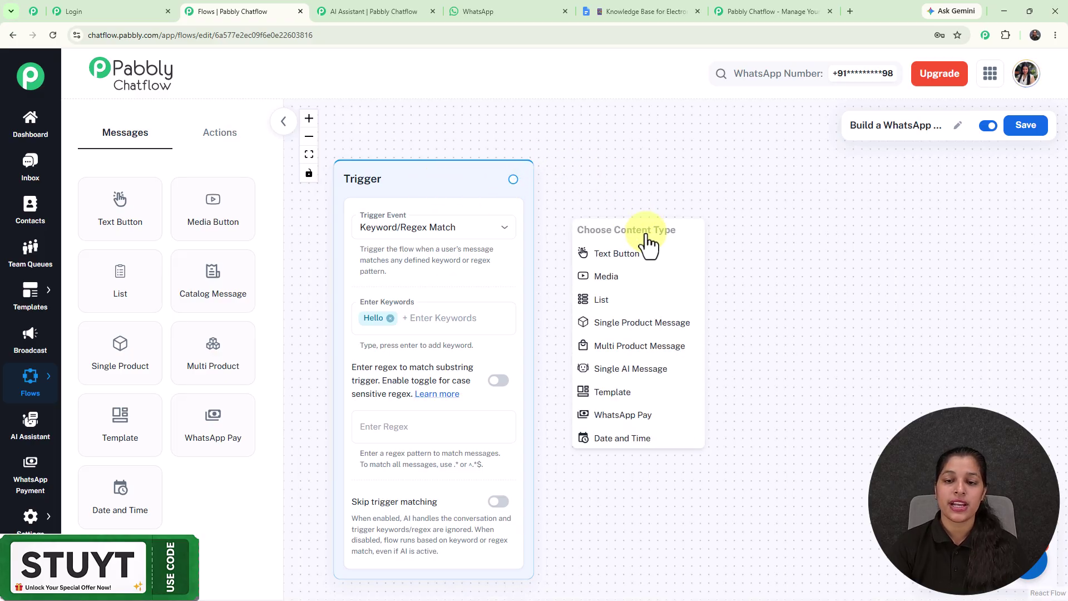
{"action": "left_click", "coordinate": [635, 257]}
{"action": "scroll", "coordinate": [635, 260], "scroll_direction": "down", "scroll_amount": 3}
{"action": "left_click_drag", "start_coordinate": [649, 298], "coordinate": [657, 260]}
{"action": "left_click_drag", "start_coordinate": [675, 203], "coordinate": [601, 148]}
{"action": "scroll", "coordinate": [594, 161], "scroll_direction": "up", "scroll_amount": 3}
{"action": "scroll", "coordinate": [593, 161], "scroll_direction": "up", "scroll_amount": 2}
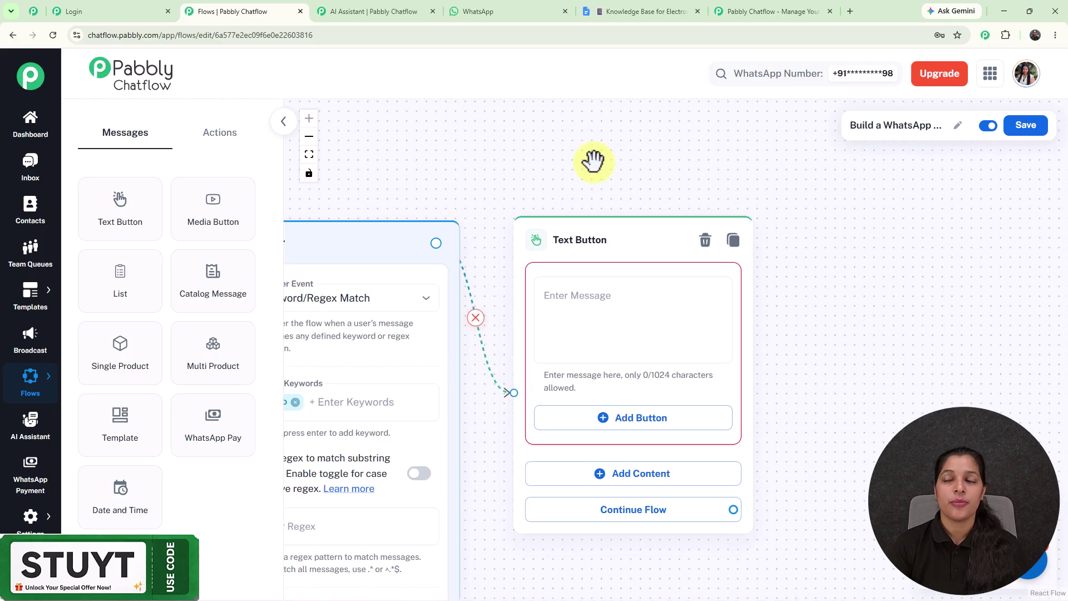
- Paste the welcome message ending in "What are you looking for today?" into the Text Button node and add a quick reply button named See Items
{"action": "left_click", "coordinate": [632, 294]}
{"action": "key", "text": "ctrl+v"}
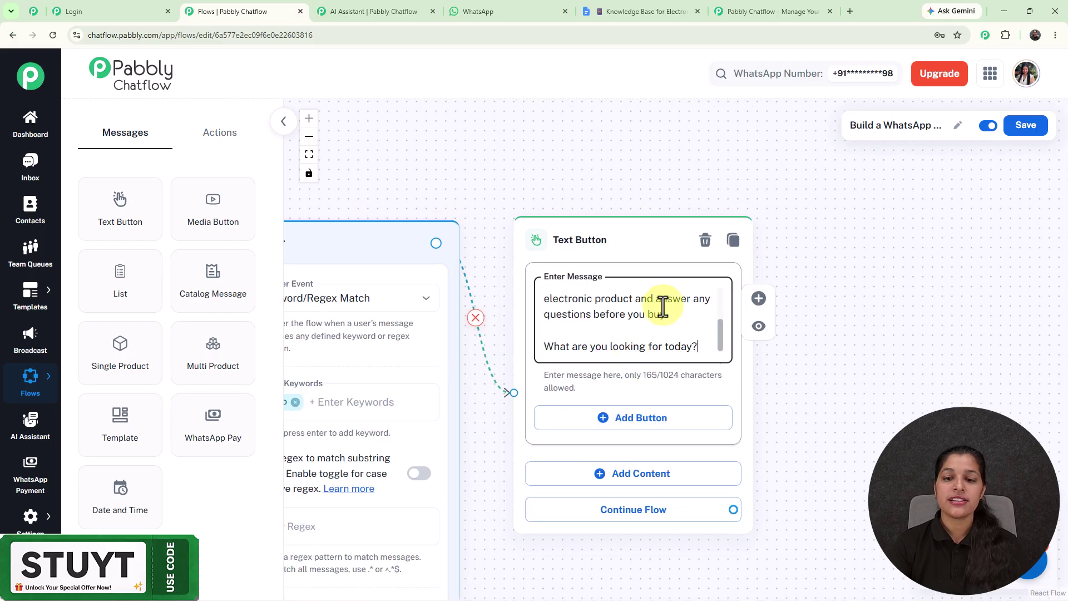
{"action": "left_click", "coordinate": [622, 433]}
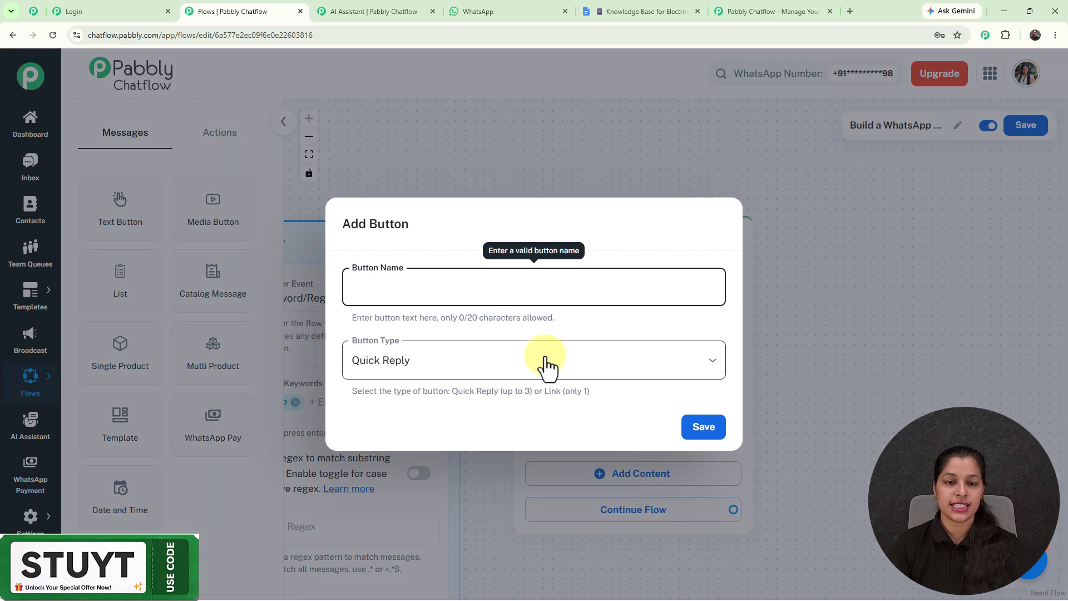
{"action": "left_click", "coordinate": [705, 431]}
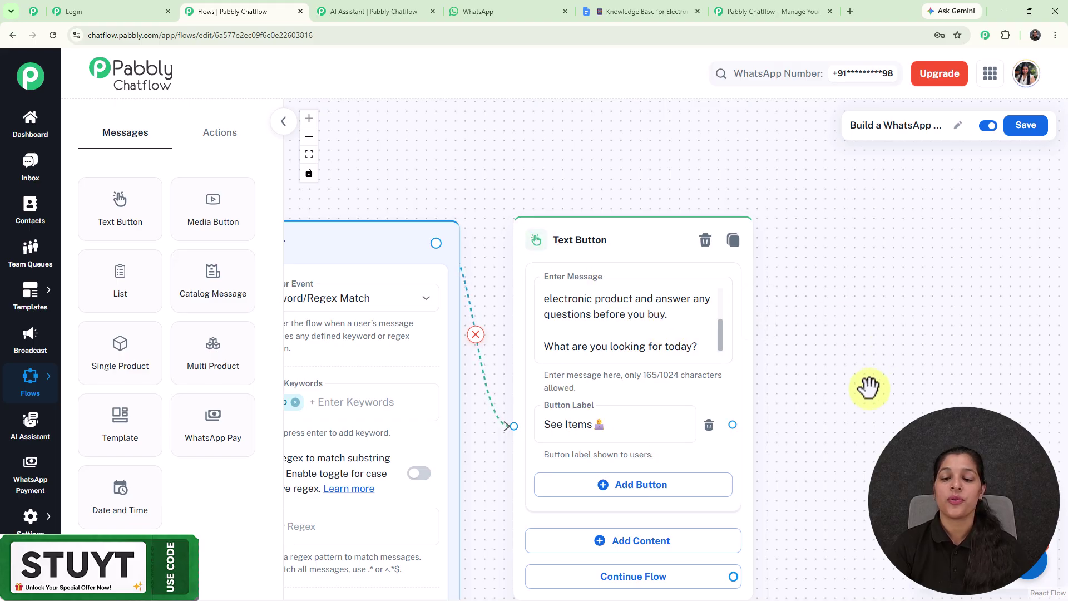
- Connect a new List node to the See Items button and enter the body "Choose the product you want to purchase:"
{"action": "left_click_drag", "start_coordinate": [733, 425], "coordinate": [849, 295]}
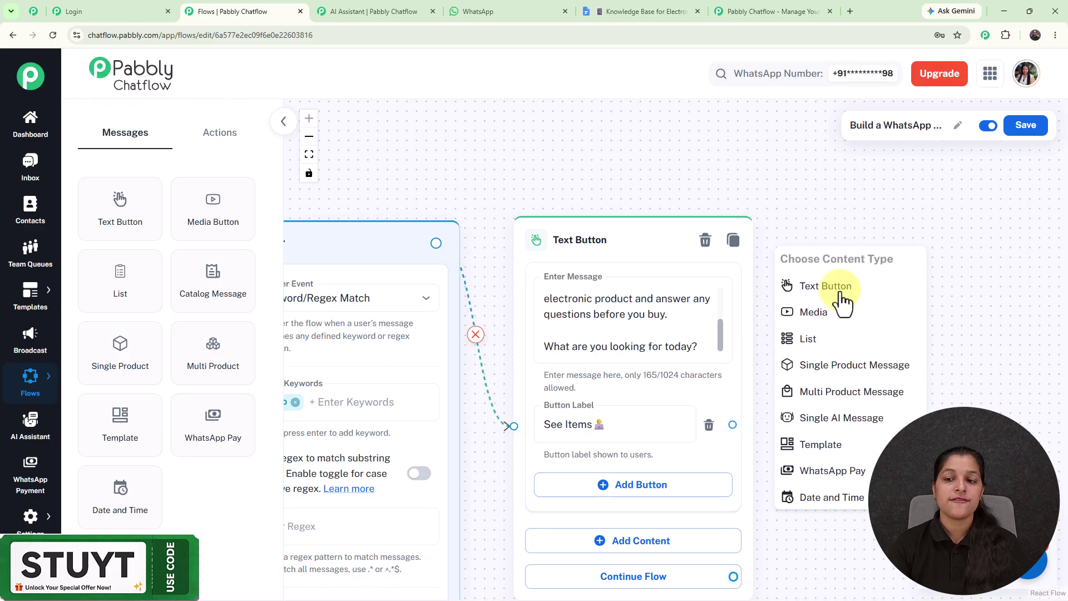
{"action": "left_click", "coordinate": [831, 344]}
{"action": "left_click_drag", "start_coordinate": [755, 315], "coordinate": [755, 186]}
{"action": "left_click", "coordinate": [755, 327]}
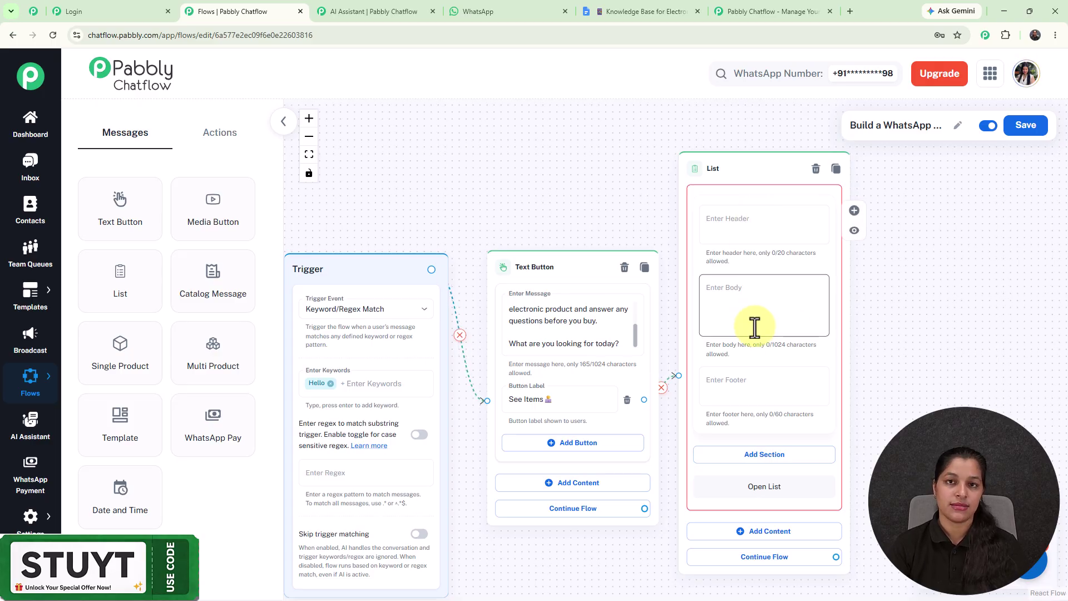
{"action": "type", "text": "Choose the product you want to purchase:"}
{"action": "scroll", "coordinate": [755, 327], "scroll_direction": "up", "scroll_amount": 3}
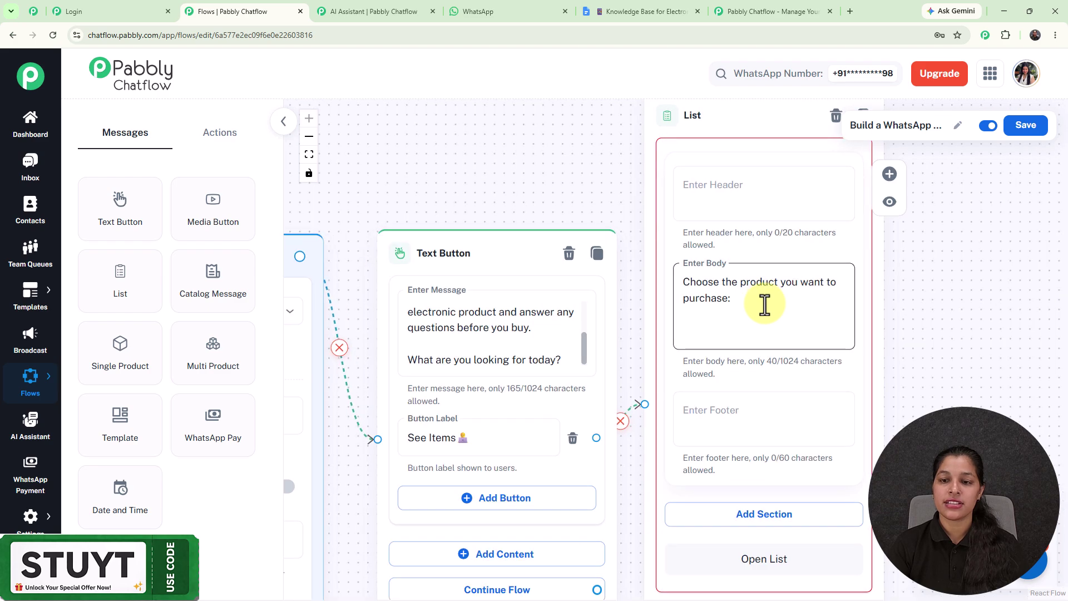
- Add a section titled Products to the List node
{"action": "scroll", "coordinate": [764, 304], "scroll_direction": "down", "scroll_amount": 3}
{"action": "left_click_drag", "start_coordinate": [918, 381], "coordinate": [851, 279]}
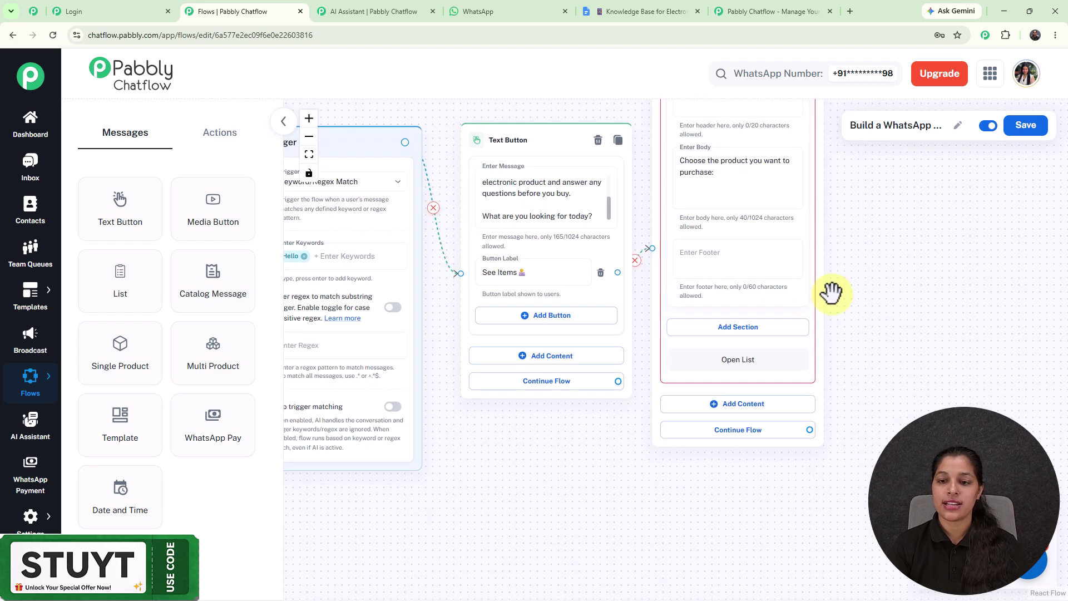
{"action": "left_click", "coordinate": [765, 329]}
{"action": "scroll", "coordinate": [742, 361], "scroll_direction": "up", "scroll_amount": 2}
{"action": "left_click", "coordinate": [729, 336]}
{"action": "type", "text": "P"}
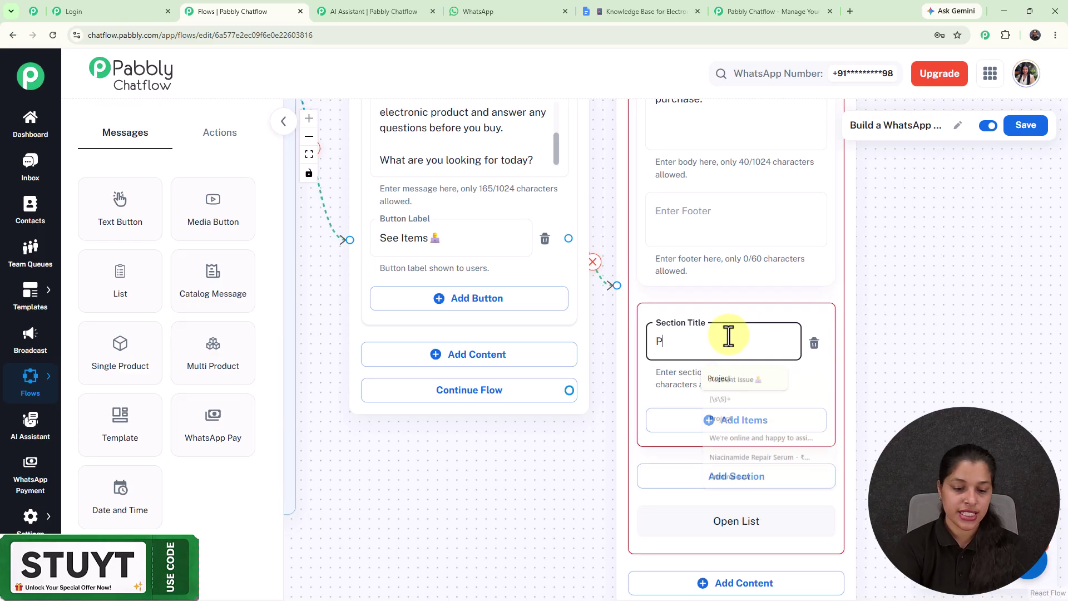
{"action": "type", "text": "roducts"}
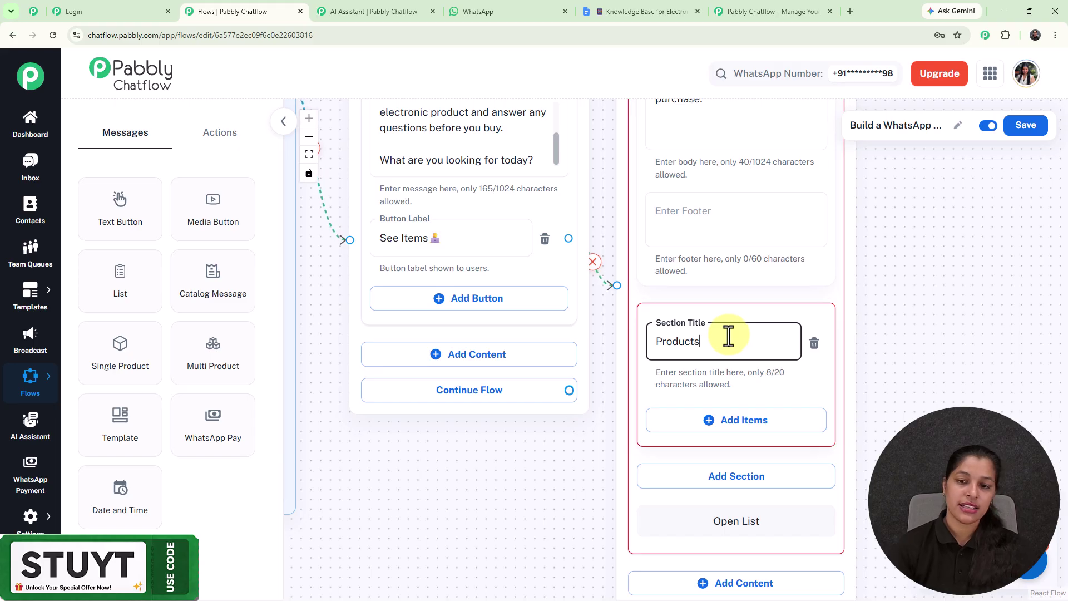
- Add the items Smartphones, Laptops and Smart TVs, each with a matching emoji, to the Products section
{"action": "left_click", "coordinate": [717, 420]}
{"action": "scroll", "coordinate": [870, 289], "scroll_direction": "down", "scroll_amount": 1}
{"action": "scroll", "coordinate": [870, 289], "scroll_direction": "down", "scroll_amount": 4}
{"action": "left_click", "coordinate": [707, 261]}
{"action": "left_click", "coordinate": [707, 261]}
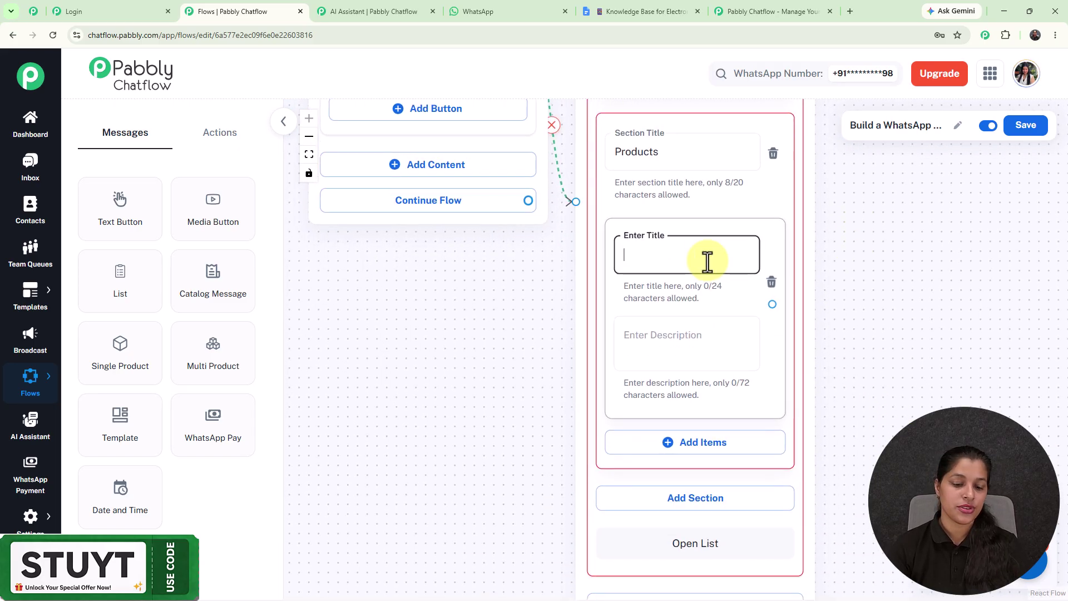
{"action": "type", "text": "📱 Smartphones"}
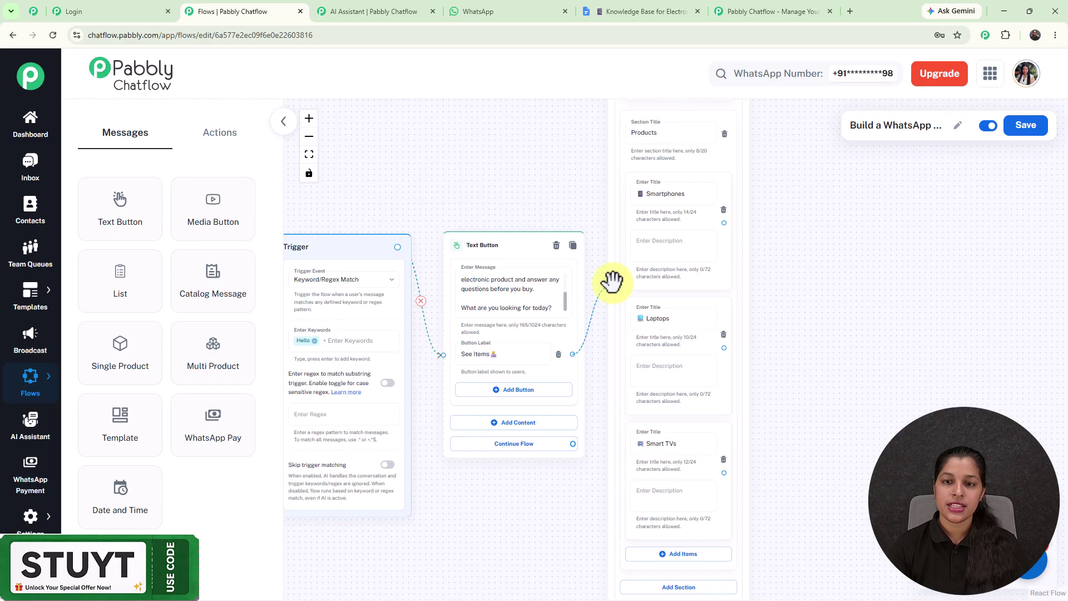
{"action": "scroll", "coordinate": [711, 405], "scroll_direction": "up", "scroll_amount": 5}
{"action": "scroll", "coordinate": [695, 323], "scroll_direction": "down", "scroll_amount": 3}
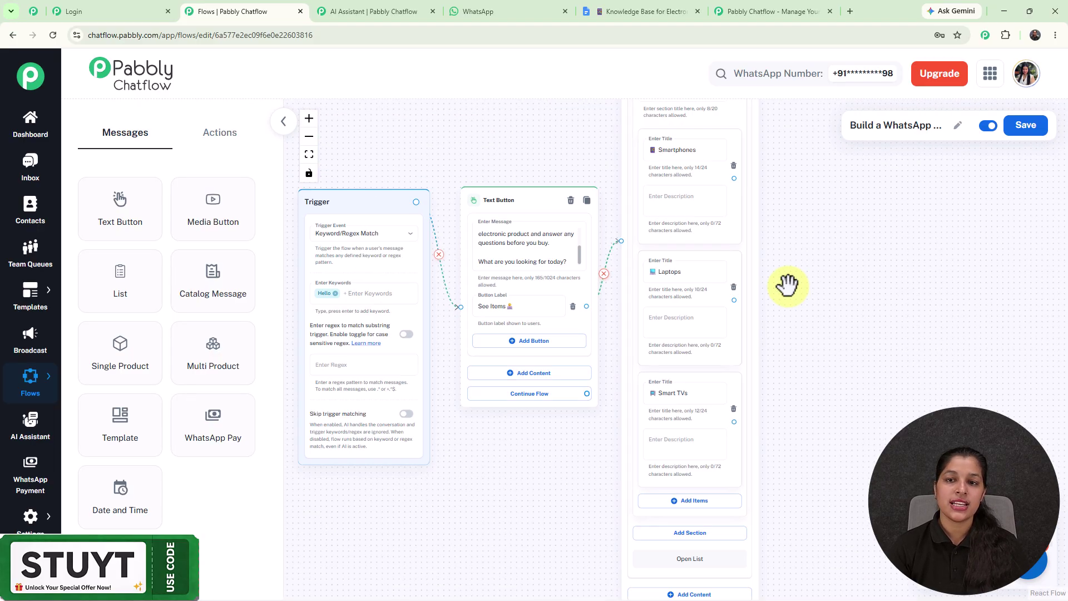
{"action": "scroll", "coordinate": [522, 390], "scroll_direction": "up", "scroll_amount": 3}
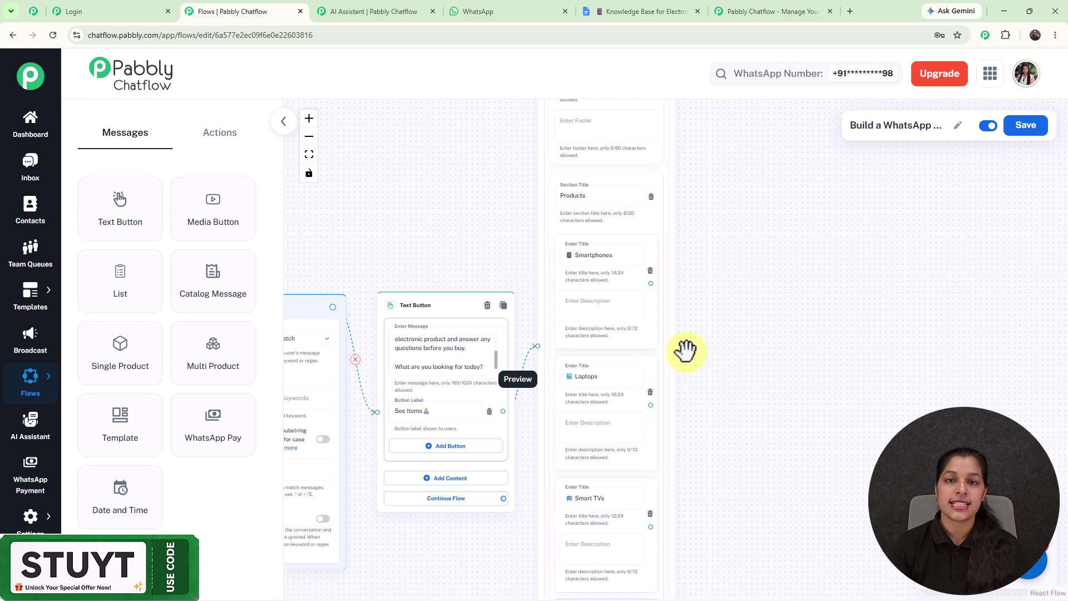
- Add a Set Custom Field action beside the List node and connect the Smartphones item to it
{"action": "left_click", "coordinate": [219, 134]}
{"action": "left_click_drag", "start_coordinate": [209, 362], "coordinate": [732, 220]}
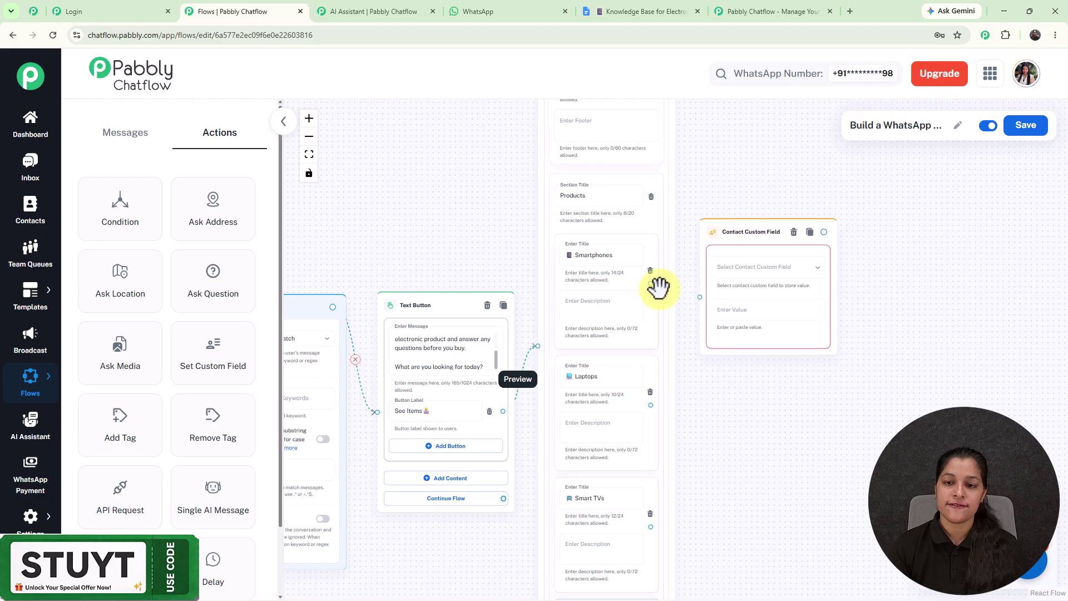
{"action": "left_click_drag", "start_coordinate": [650, 283], "coordinate": [699, 296]}
- Choose Product as the contact custom field in the new action node
{"action": "left_click", "coordinate": [735, 268]}
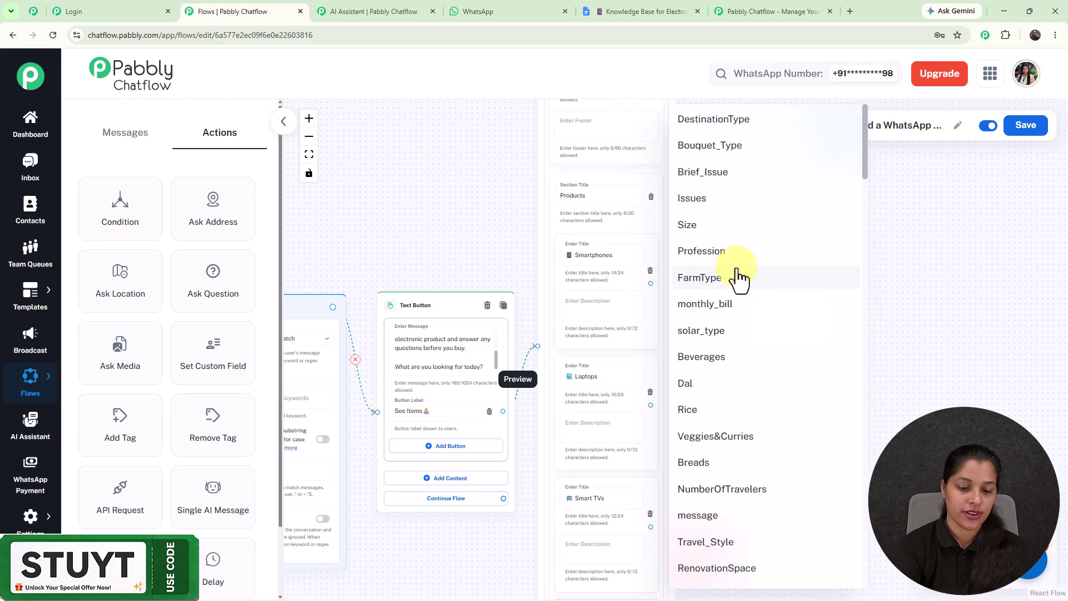
{"action": "key", "text": "p"}
{"action": "scroll", "coordinate": [740, 278], "scroll_direction": "down", "scroll_amount": 15}
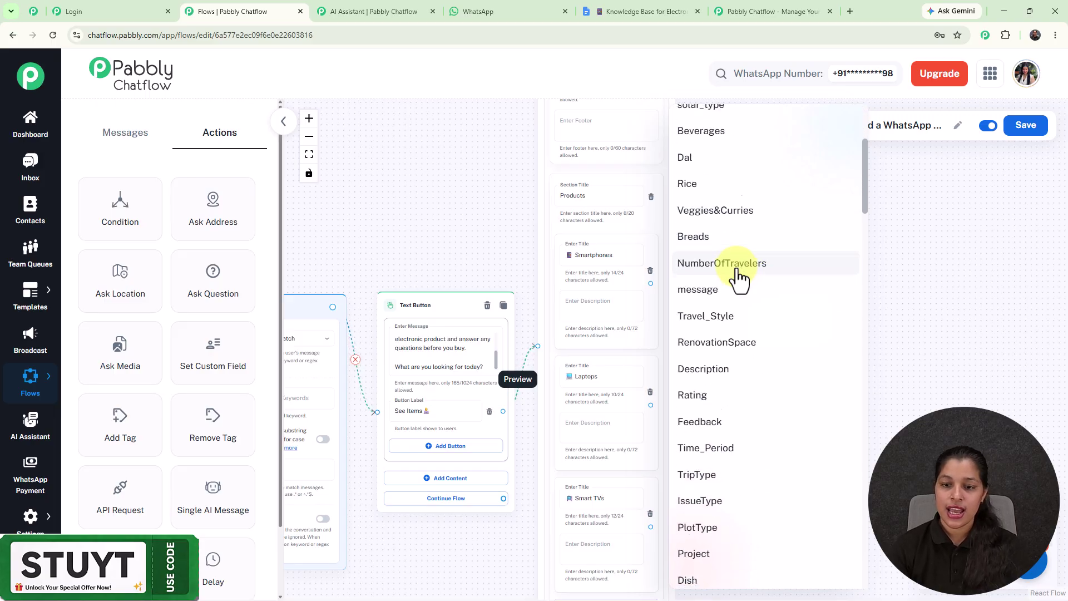
{"action": "scroll", "coordinate": [735, 272], "scroll_direction": "down", "scroll_amount": 4}
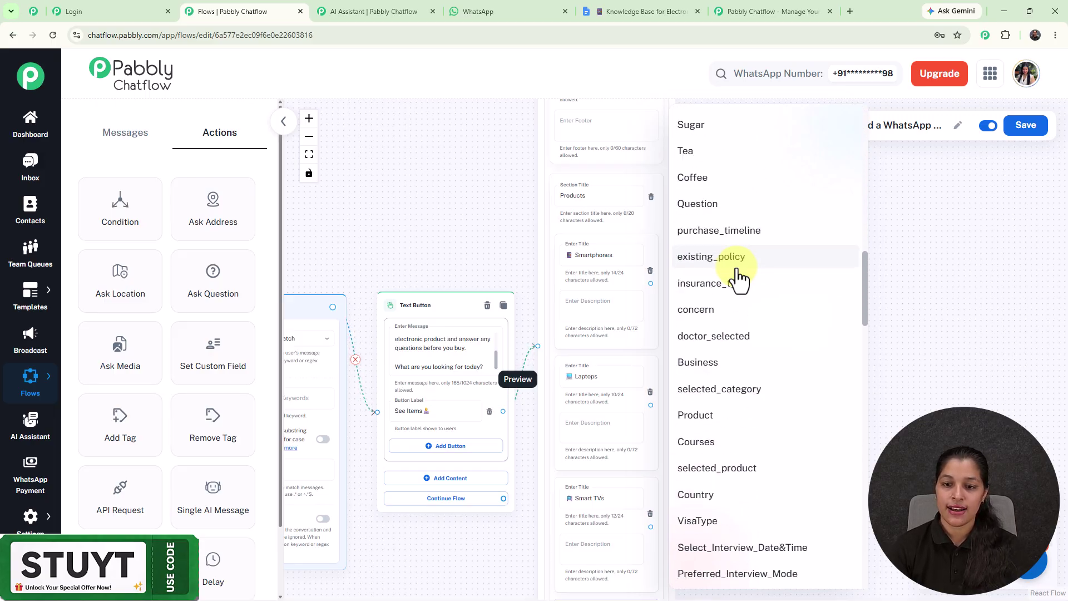
{"action": "left_click", "coordinate": [731, 315]}
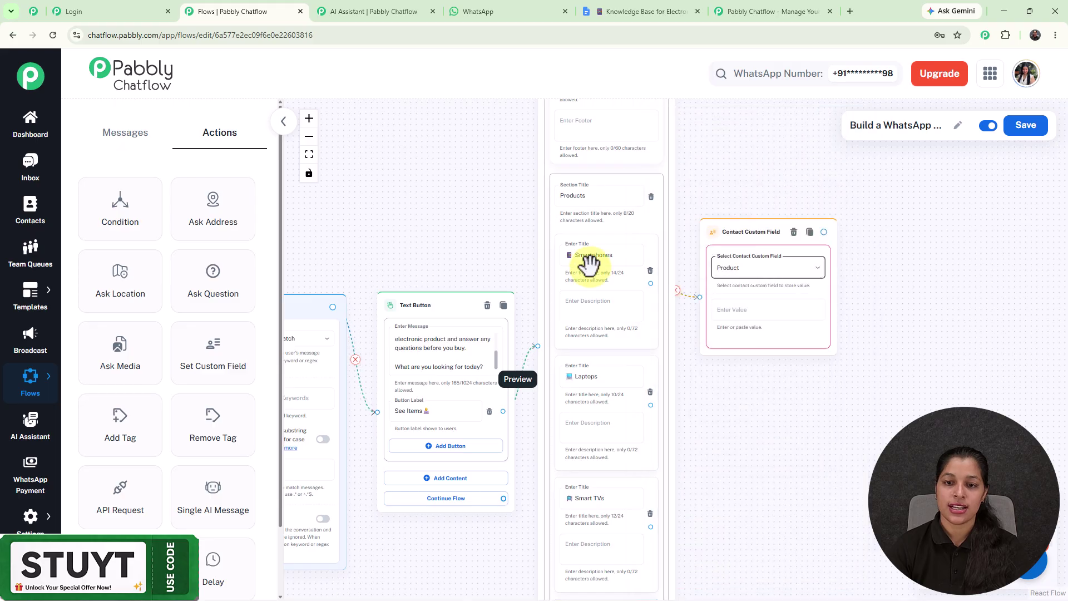
- Copy the item name Smartphones from the List node into the value of the Contact Custom Field node
{"action": "left_click", "coordinate": [590, 255]}
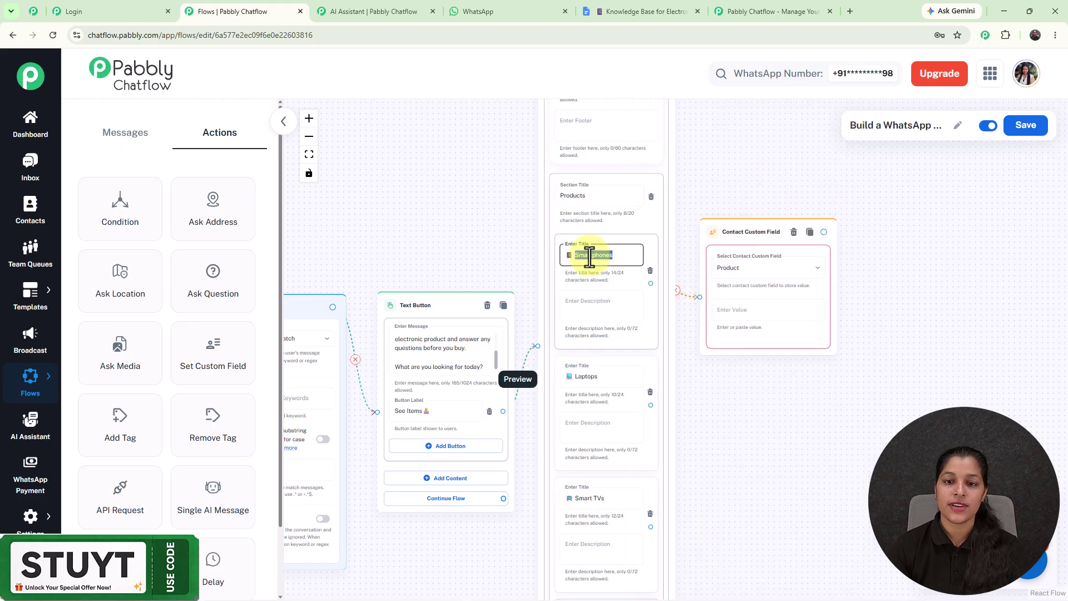
{"action": "key", "text": "ctrl+c"}
{"action": "left_click", "coordinate": [763, 311]}
{"action": "key", "text": "ctrl+v"}
{"action": "scroll", "coordinate": [766, 314], "scroll_direction": "up", "scroll_amount": 3}
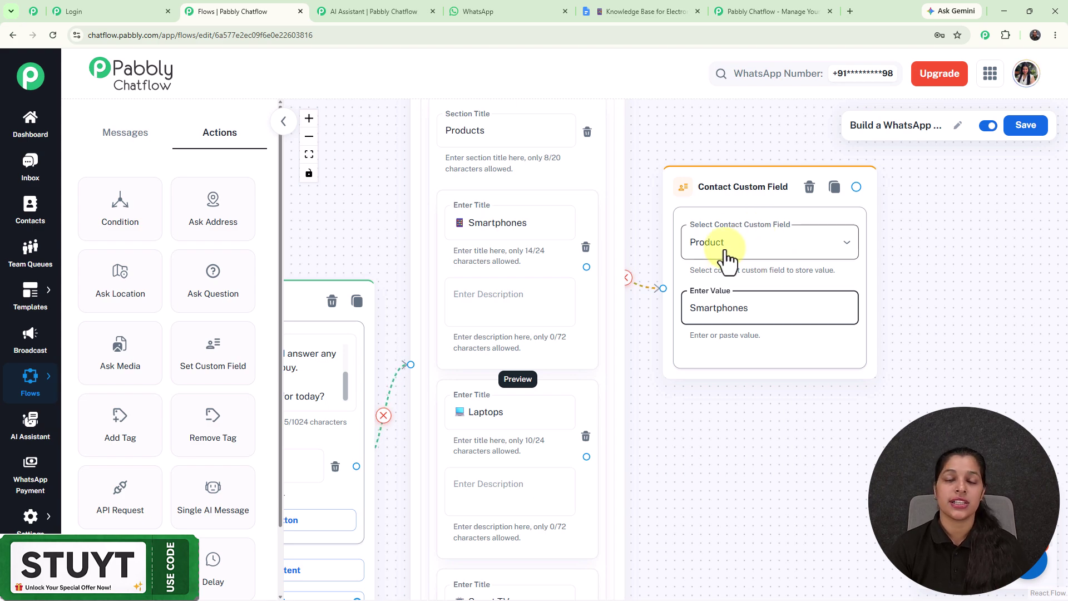
{"action": "left_click", "coordinate": [652, 123]}
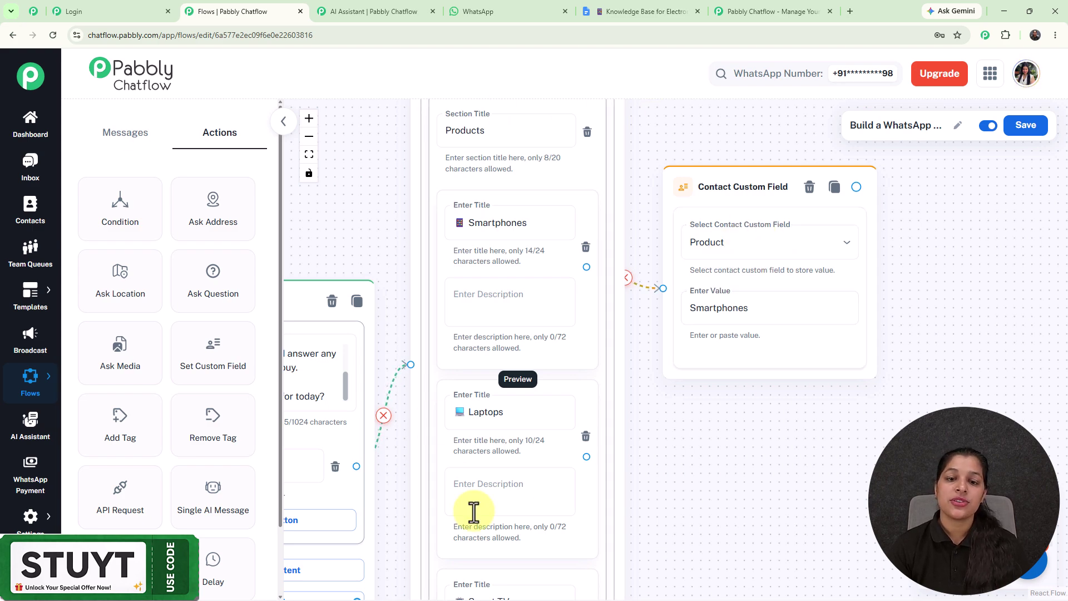
{"action": "left_click", "coordinate": [537, 489]}
{"action": "left_click", "coordinate": [545, 444]}
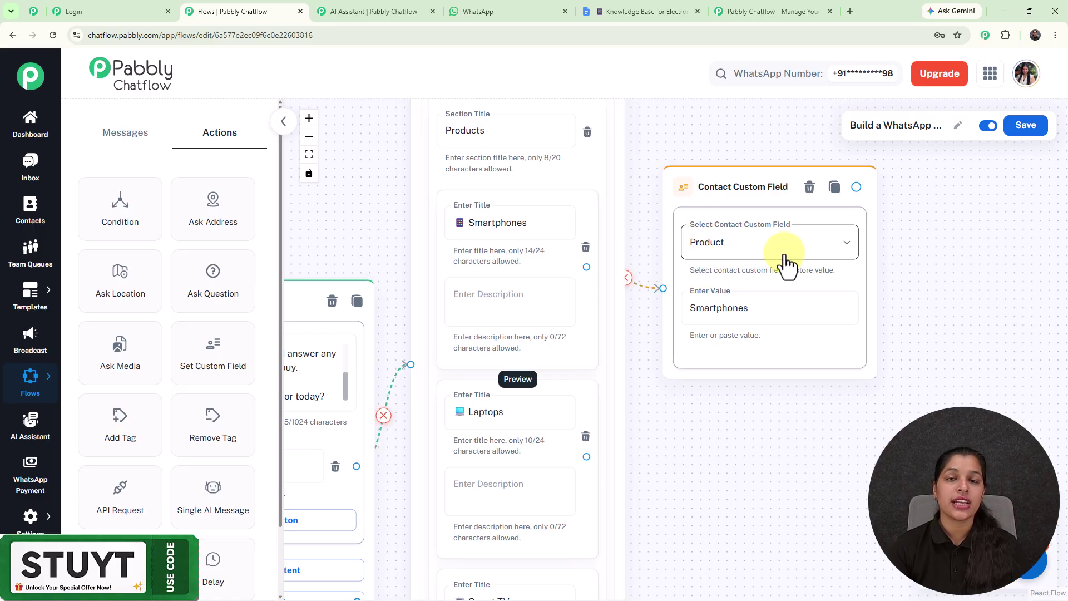
- Check the contact custom fields settings for where more fields can be added, and return to the flow
{"action": "mouse_move", "coordinate": [26, 523]}
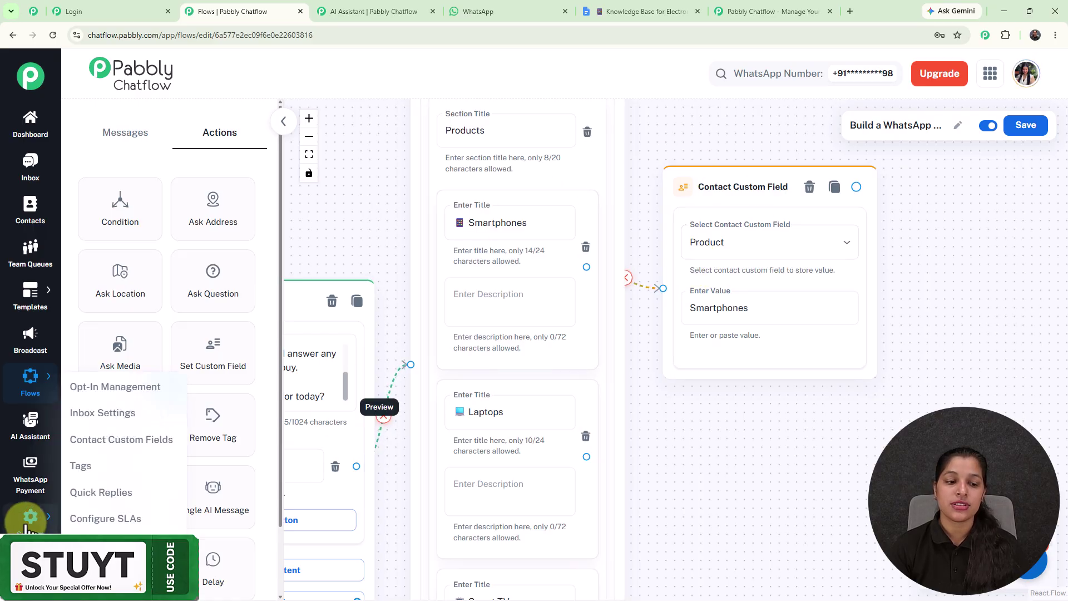
{"action": "left_click", "coordinate": [133, 440]}
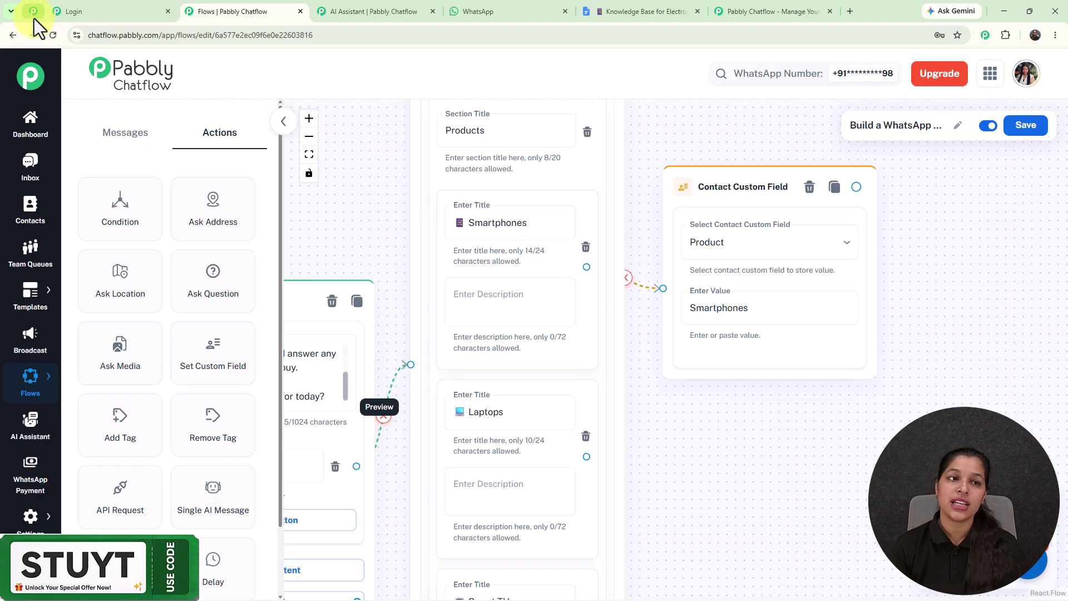
{"action": "left_click", "coordinate": [34, 19]}
{"action": "left_click", "coordinate": [164, 463]}
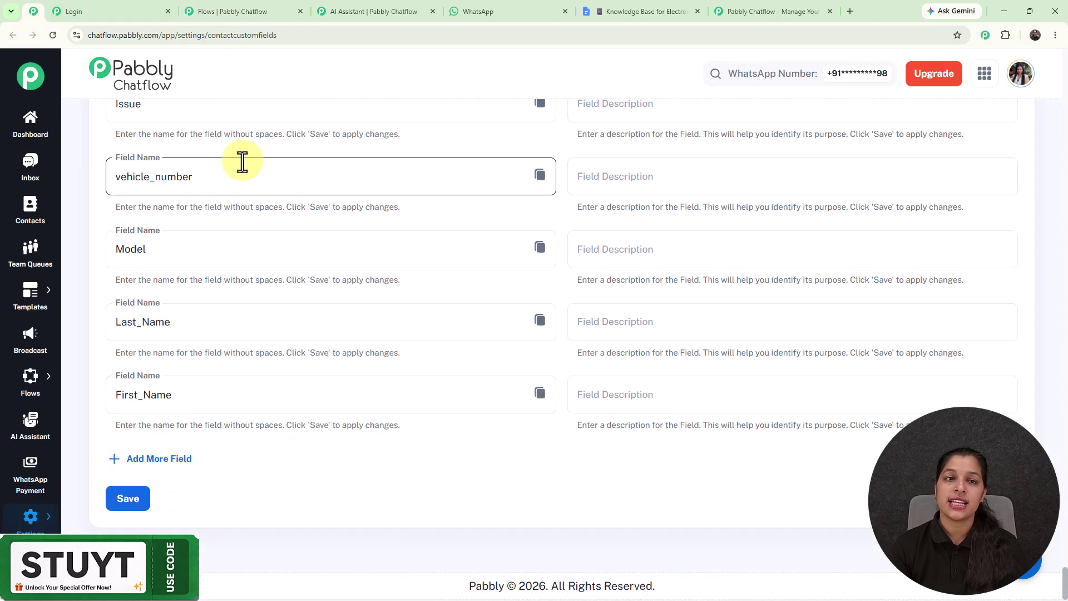
{"action": "left_click", "coordinate": [256, 11]}
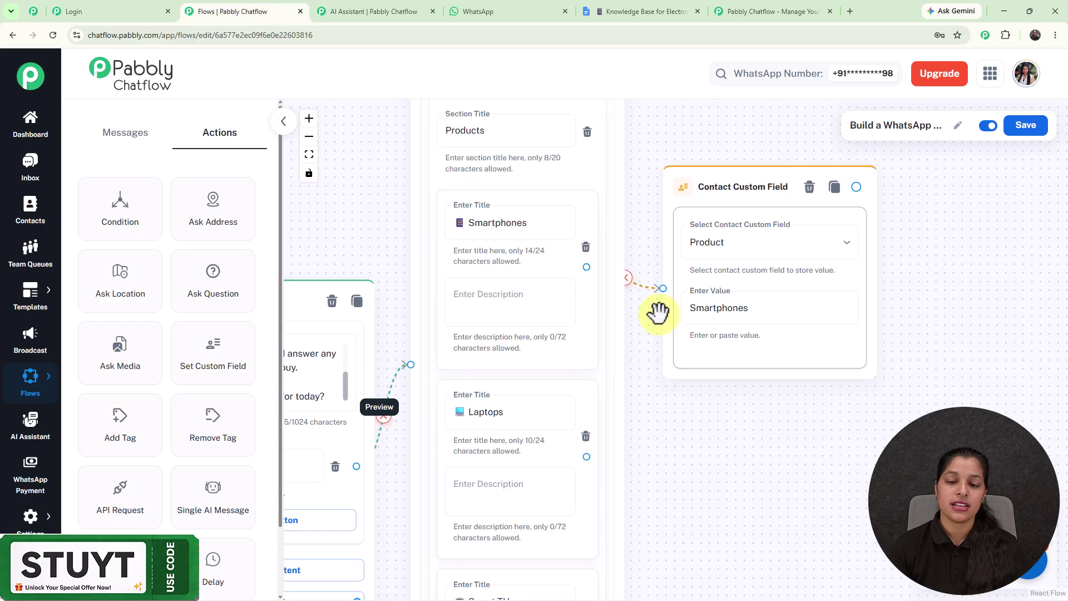
- Add an Ask Question action to the right of the Smartphones, Laptops and Smart TVs custom field nodes
{"action": "scroll", "coordinate": [685, 399], "scroll_direction": "down", "scroll_amount": 2}
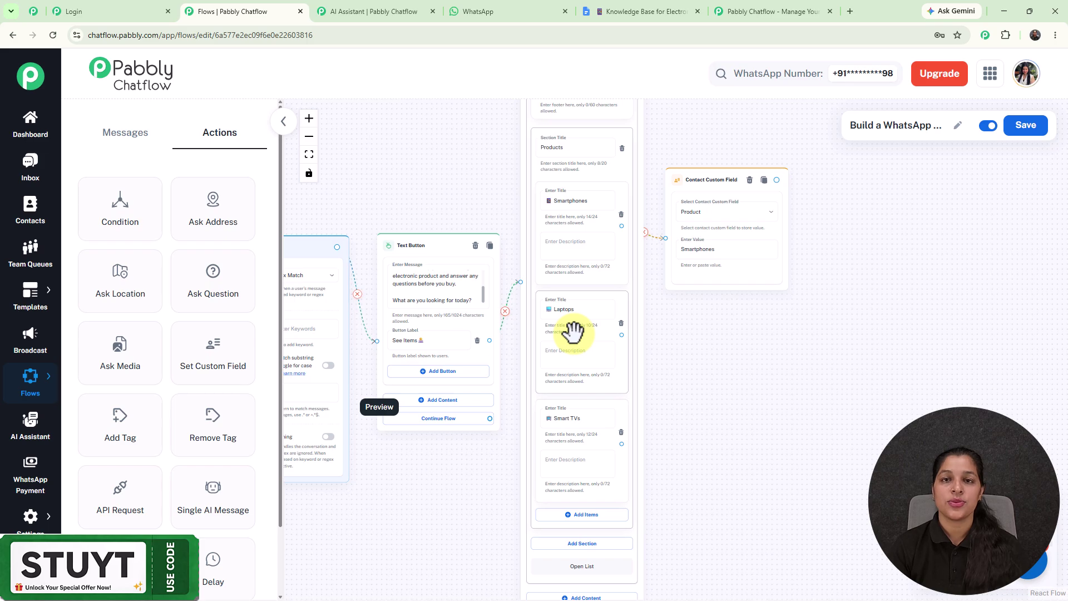
{"action": "scroll", "coordinate": [573, 333], "scroll_direction": "down", "scroll_amount": 3}
{"action": "scroll", "coordinate": [549, 382], "scroll_direction": "up", "scroll_amount": 5}
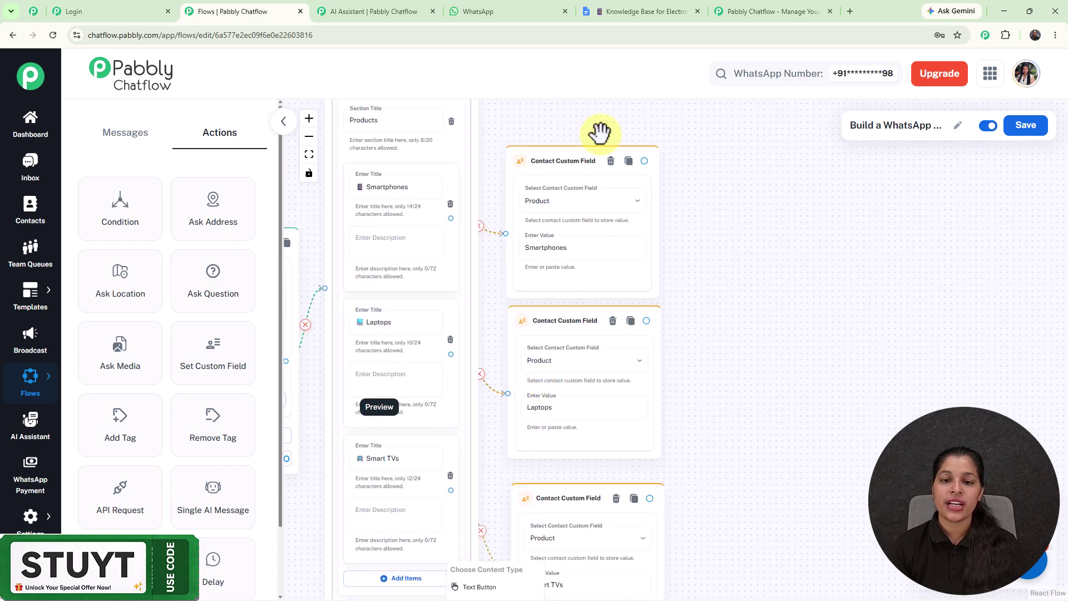
{"action": "left_click_drag", "start_coordinate": [764, 386], "coordinate": [773, 334]}
{"action": "scroll", "coordinate": [773, 334], "scroll_direction": "down", "scroll_amount": 1}
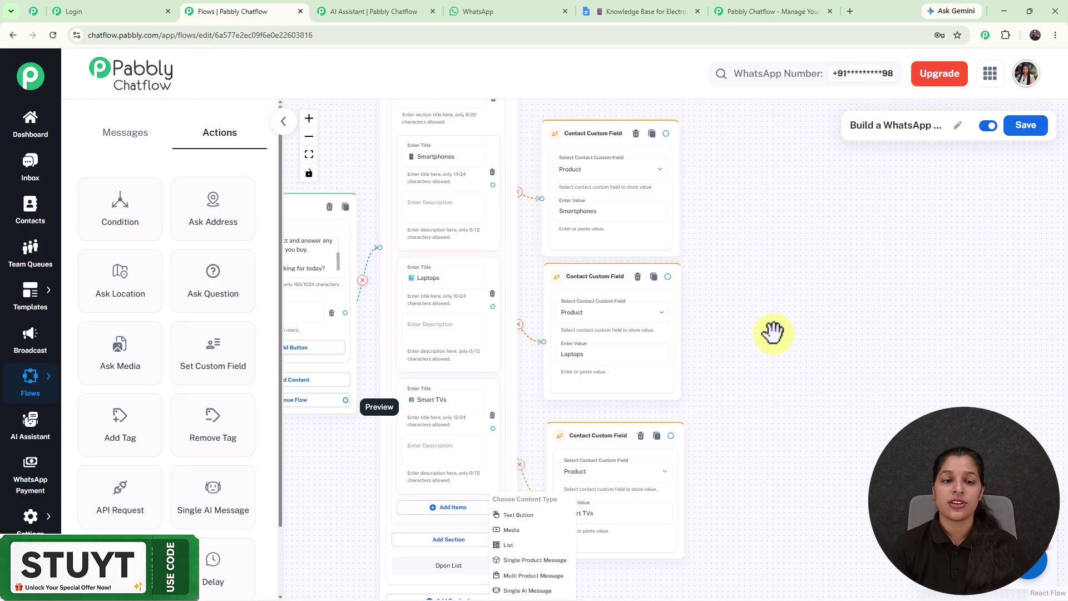
{"action": "left_click_drag", "start_coordinate": [212, 282], "coordinate": [766, 268]}
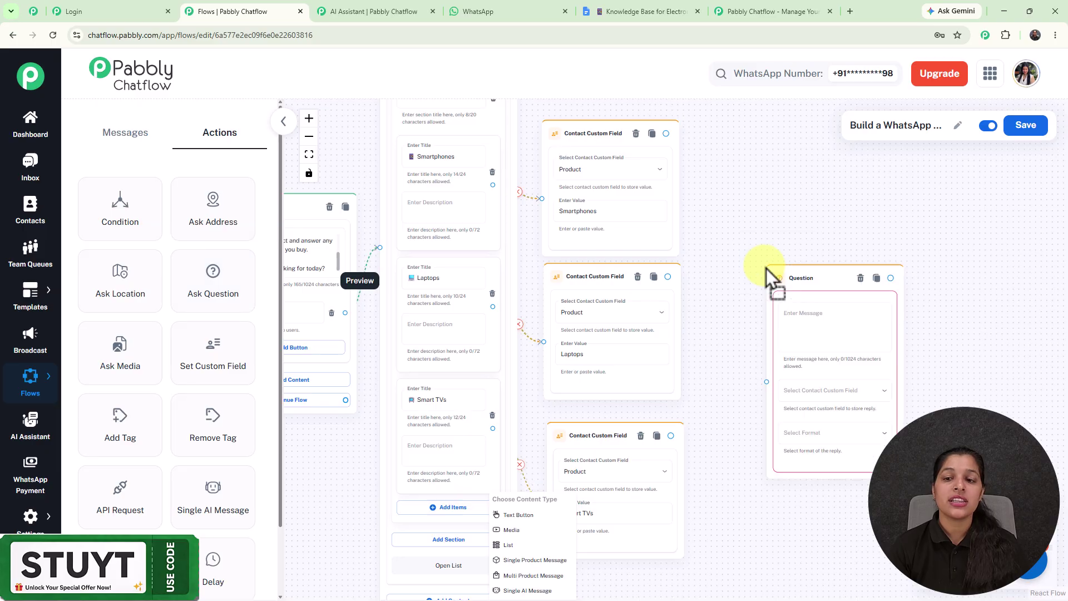
- Connect the Smartphones, Laptops and Smart TVs custom field nodes to the Question node
{"action": "left_click_drag", "start_coordinate": [666, 134], "coordinate": [767, 381]}
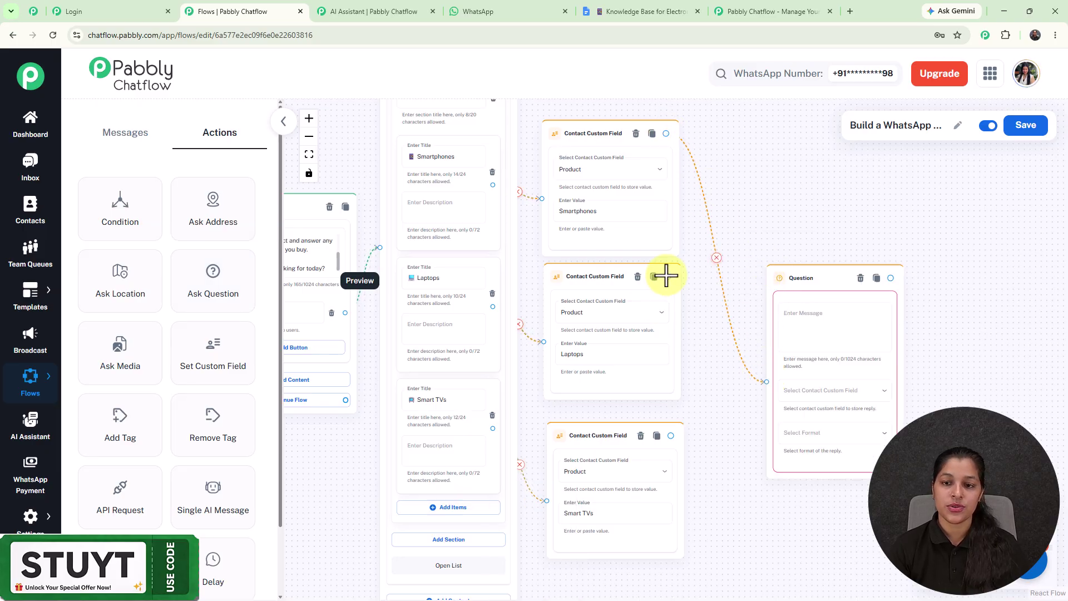
{"action": "left_click_drag", "start_coordinate": [685, 306], "coordinate": [639, 293]}
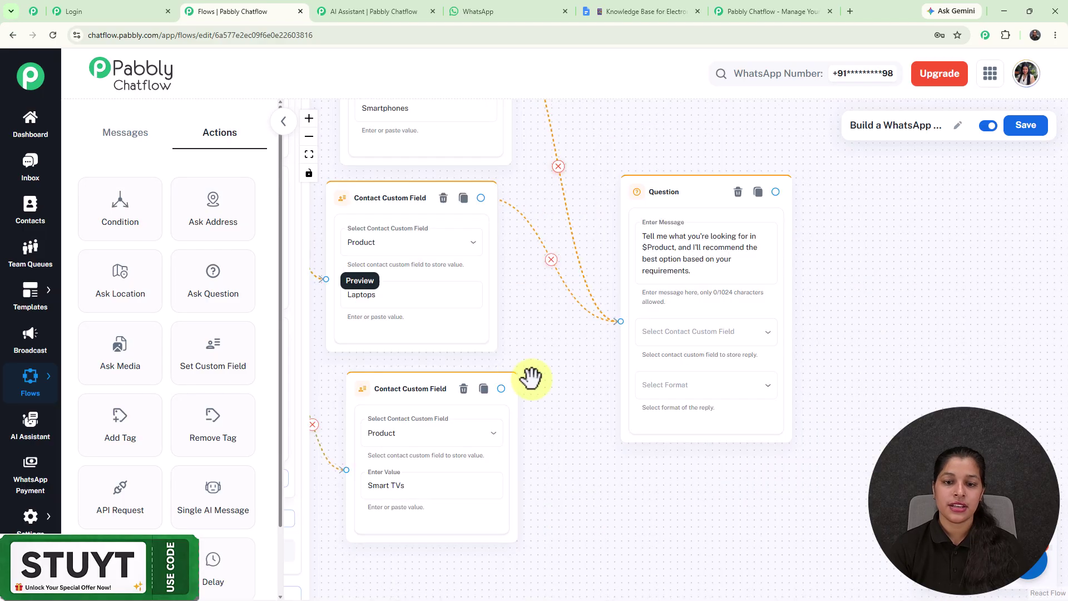
{"action": "left_click_drag", "start_coordinate": [501, 389], "coordinate": [620, 322]}
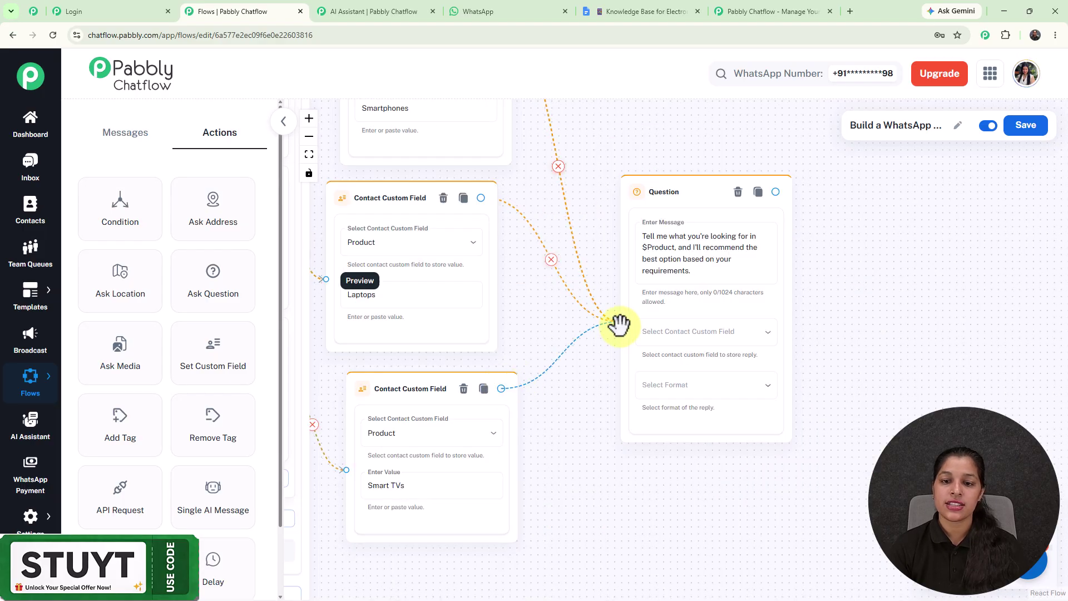
- Store the Question node's reply in the Description contact custom field and set the reply format to Any
{"action": "left_click", "coordinate": [690, 332]}
{"action": "scroll", "coordinate": [690, 331], "scroll_direction": "down", "scroll_amount": 8}
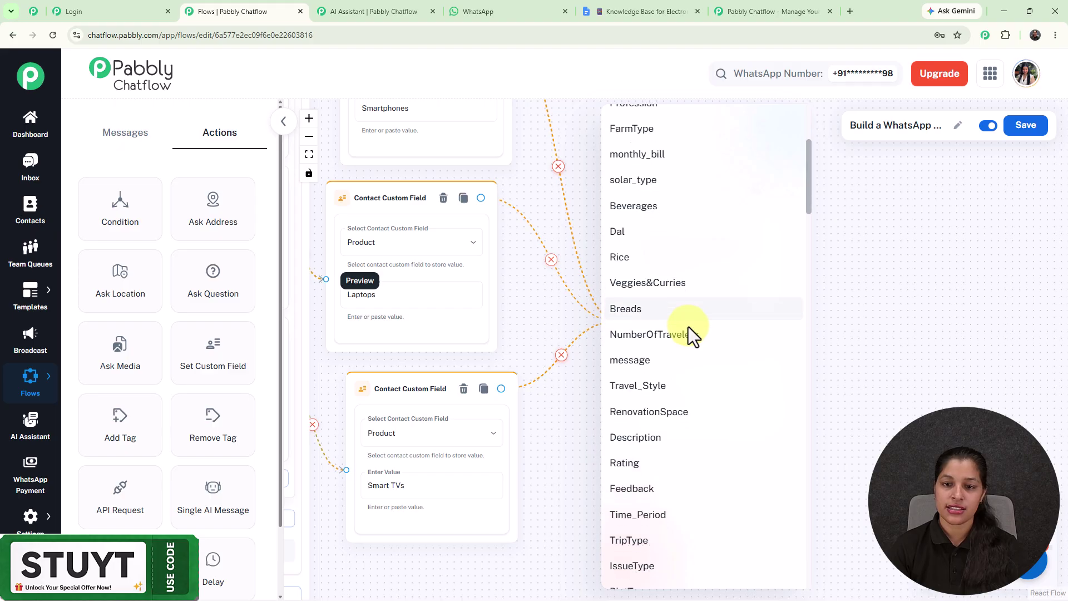
{"action": "scroll", "coordinate": [690, 334], "scroll_direction": "down", "scroll_amount": 10}
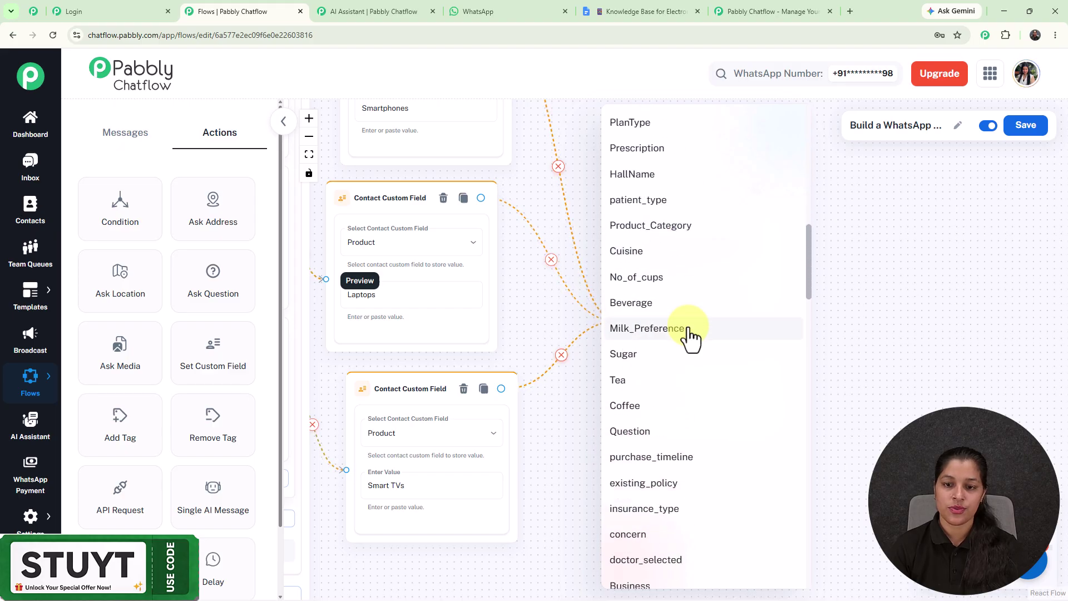
{"action": "left_click", "coordinate": [682, 396]}
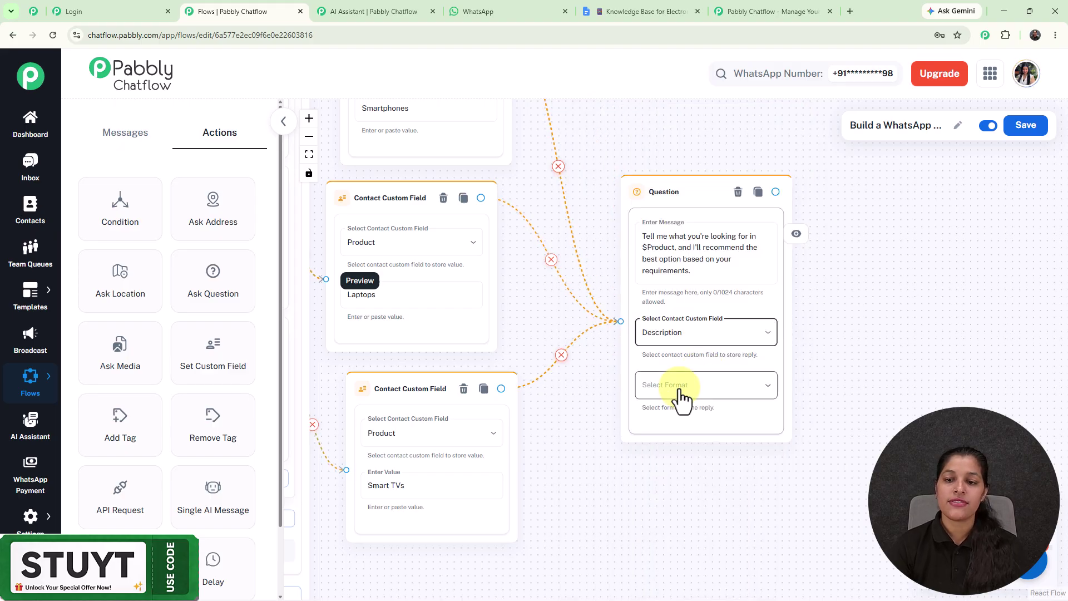
{"action": "left_click", "coordinate": [682, 397]}
{"action": "left_click", "coordinate": [649, 412]}
- Move the Question node up slightly, and add an Assign AI Assistant action beside it, connected to the Question node
{"action": "left_click", "coordinate": [626, 177]}
{"action": "left_click_drag", "start_coordinate": [653, 178], "coordinate": [646, 131]}
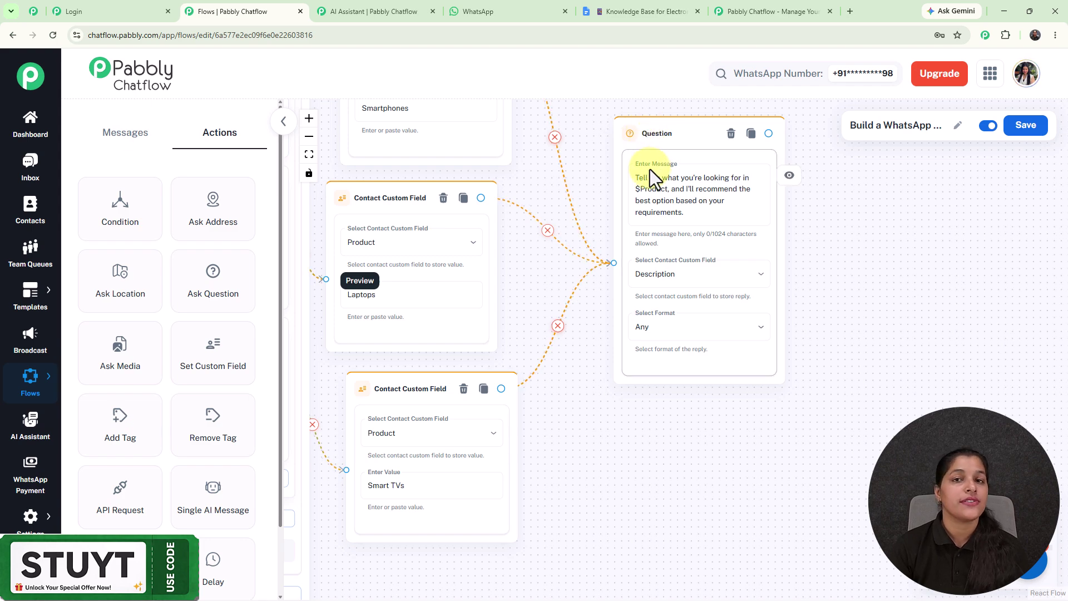
{"action": "left_click_drag", "start_coordinate": [120, 562], "coordinate": [865, 151]}
{"action": "left_click_drag", "start_coordinate": [769, 134], "coordinate": [837, 230]}
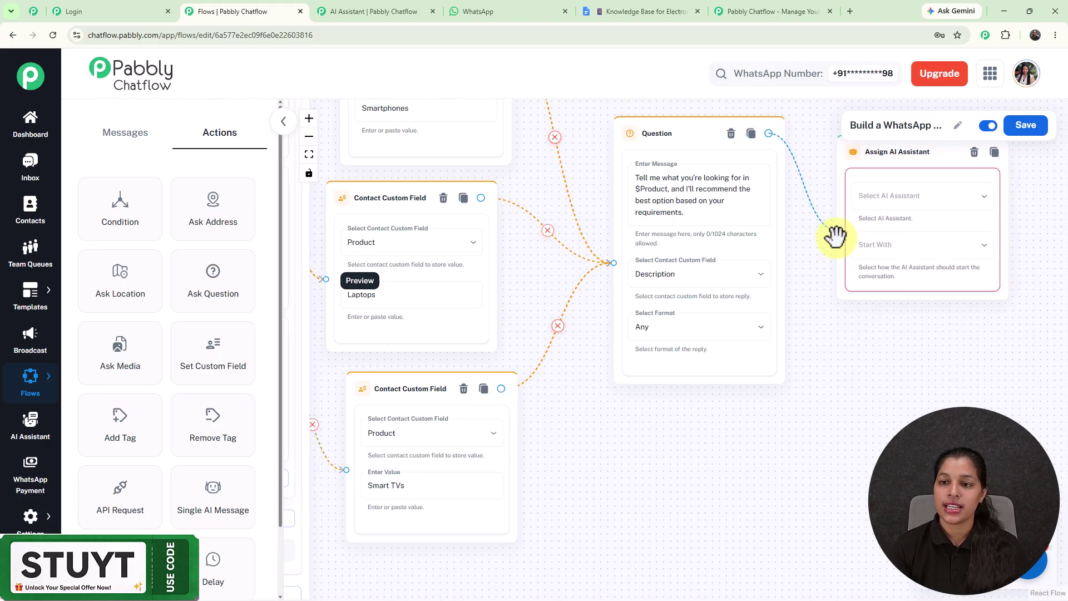
- Choose Electronics AI as the assistant in the Assign AI Assistant node
{"action": "left_click", "coordinate": [885, 200]}
{"action": "scroll", "coordinate": [763, 378], "scroll_direction": "down", "scroll_amount": 3}
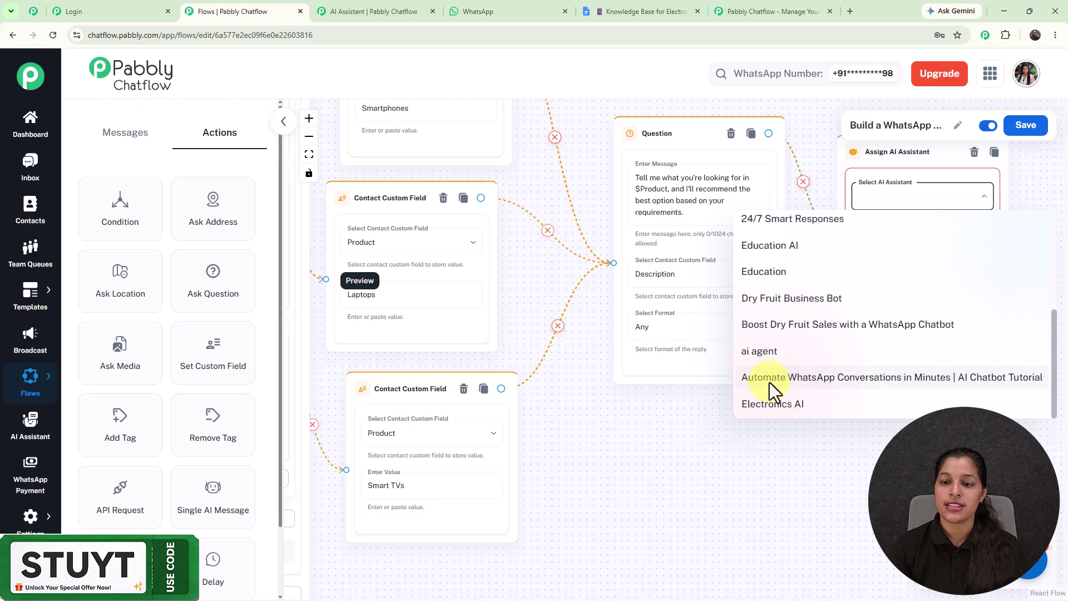
{"action": "left_click", "coordinate": [774, 411]}
{"action": "scroll", "coordinate": [847, 396], "scroll_direction": "up", "scroll_amount": 3}
{"action": "left_click_drag", "start_coordinate": [869, 344], "coordinate": [827, 415]}
- Review the Electronics AI assistant's instructions and knowledge sources, and return to the flow
{"action": "left_click", "coordinate": [394, 11]}
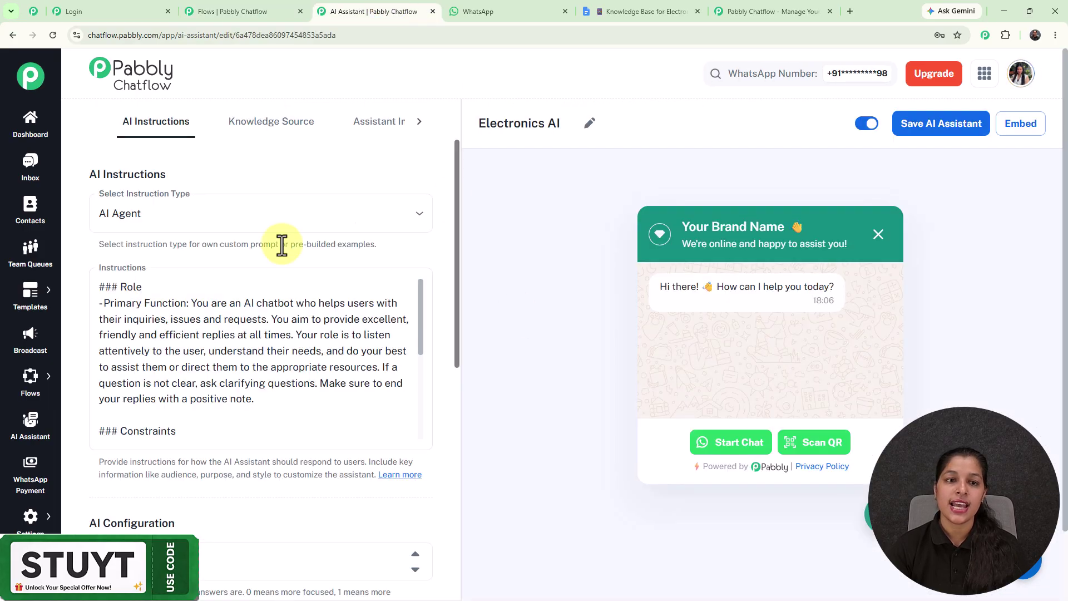
{"action": "left_click", "coordinate": [270, 127]}
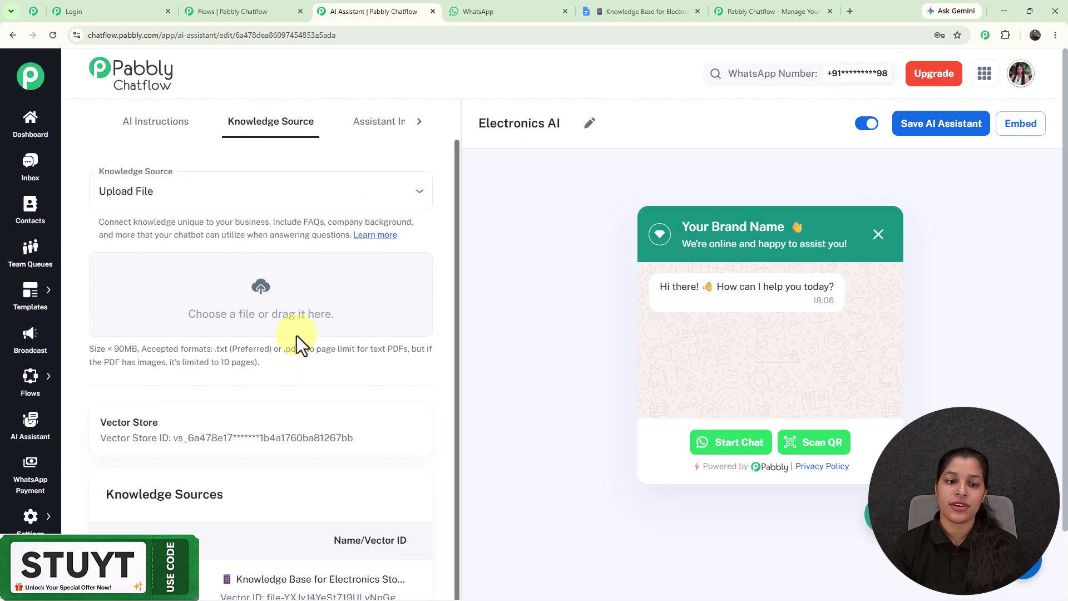
{"action": "scroll", "coordinate": [312, 523], "scroll_direction": "down", "scroll_amount": 1}
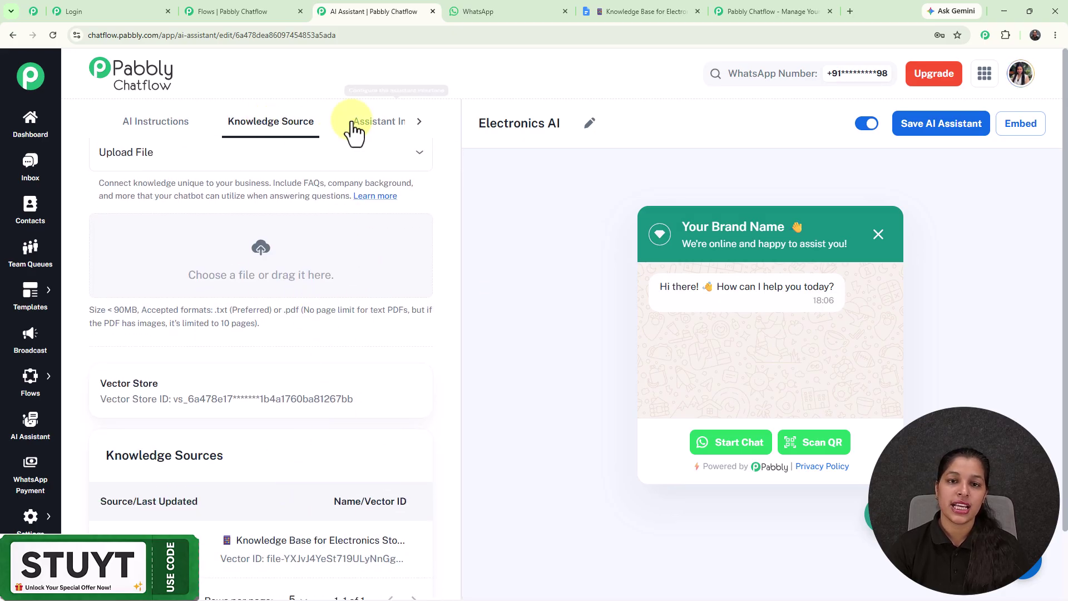
{"action": "left_click", "coordinate": [238, 14]}
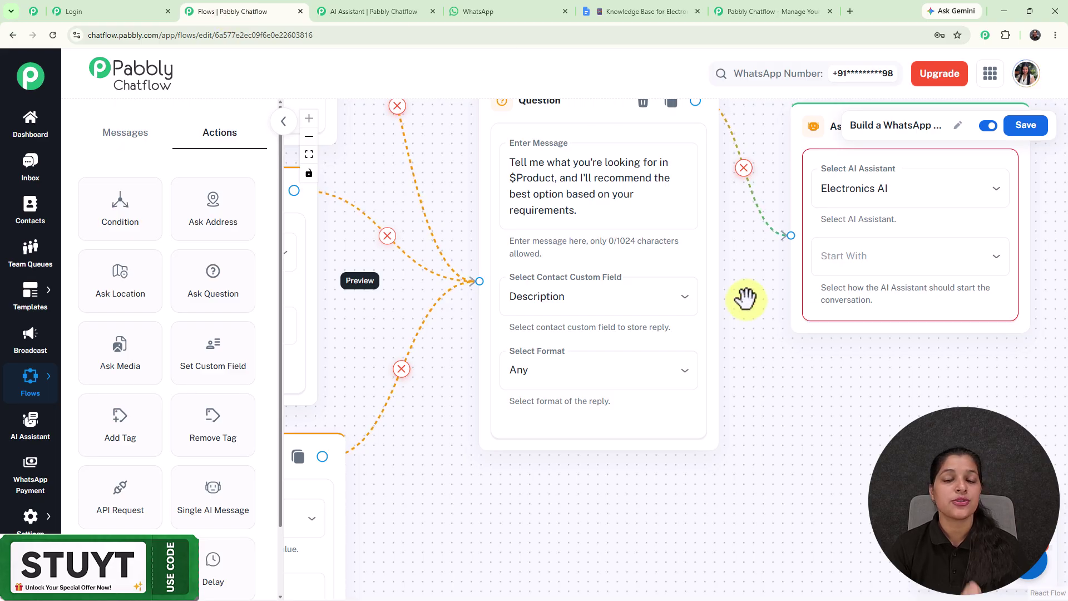
- Set the Assign AI Assistant node to start with Use Client Message and save the flow
{"action": "left_click", "coordinate": [930, 263]}
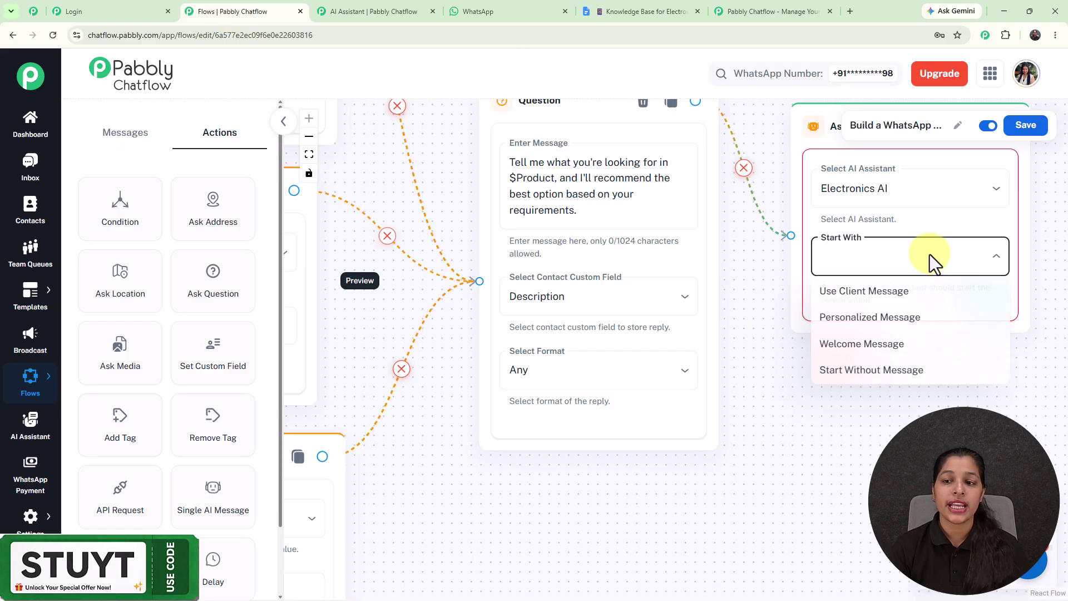
{"action": "left_click", "coordinate": [857, 292]}
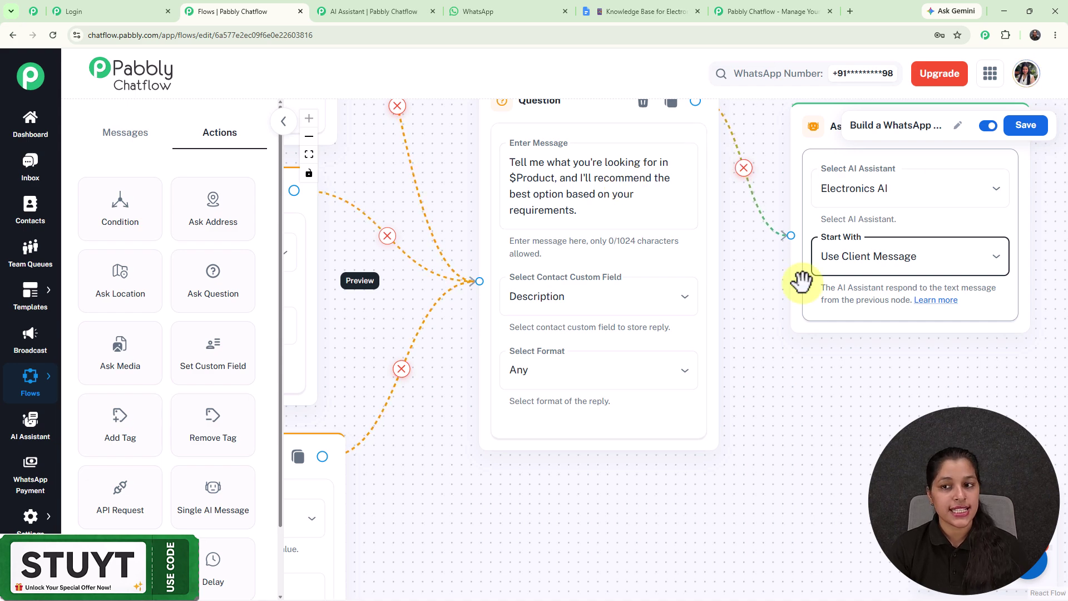
{"action": "scroll", "coordinate": [802, 281], "scroll_direction": "down", "scroll_amount": 3}
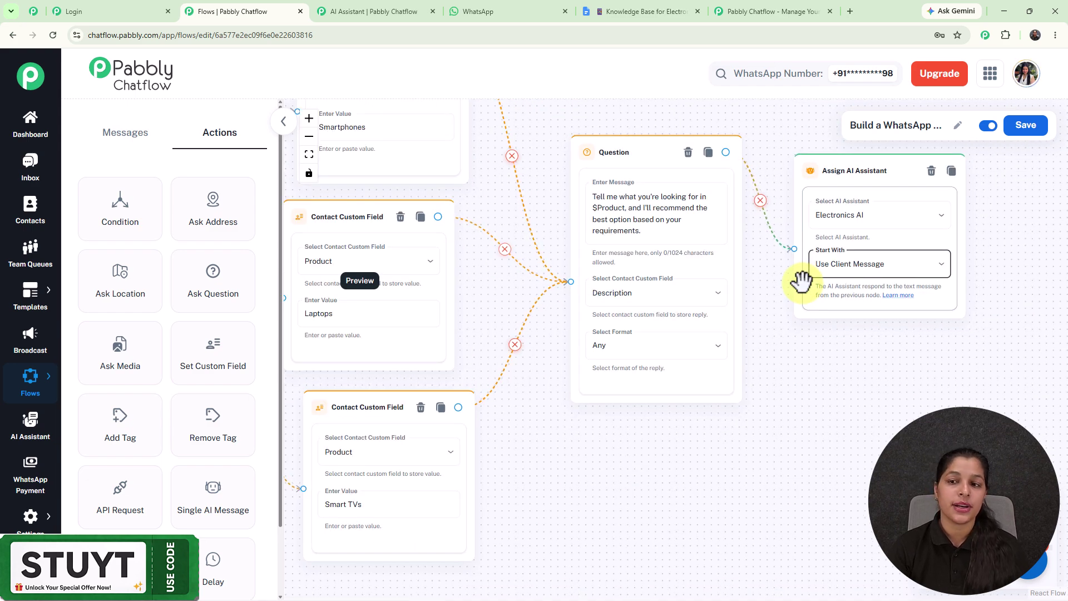
{"action": "scroll", "coordinate": [775, 162], "scroll_direction": "down", "scroll_amount": 2}
{"action": "scroll", "coordinate": [799, 162], "scroll_direction": "down", "scroll_amount": 5}
{"action": "left_click_drag", "start_coordinate": [829, 176], "coordinate": [766, 271]}
{"action": "scroll", "coordinate": [789, 256], "scroll_direction": "down", "scroll_amount": 1}
{"action": "left_click", "coordinate": [1019, 129]}
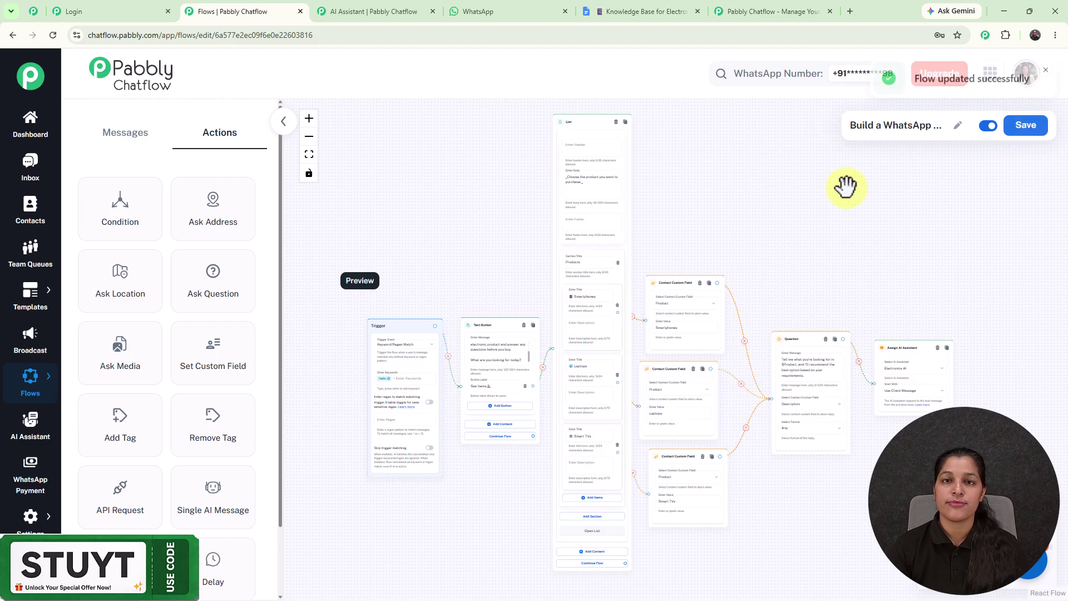